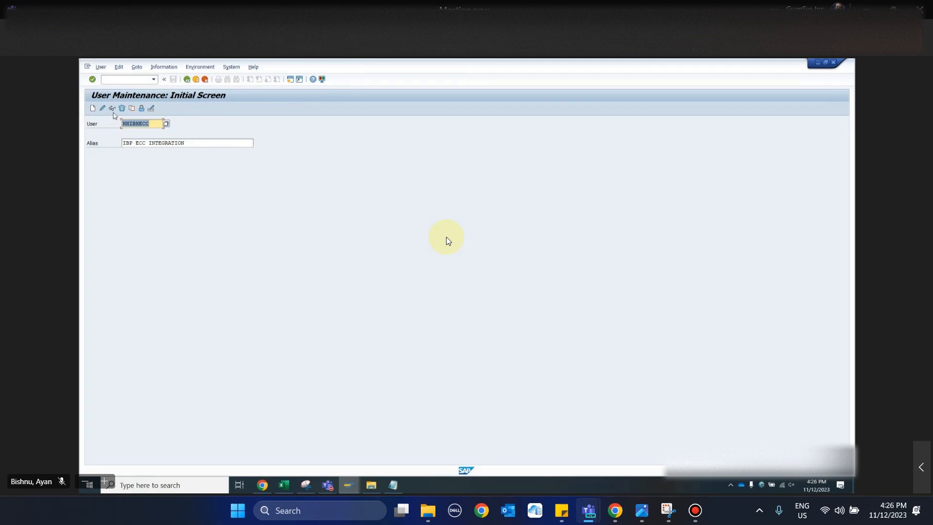
Display the IBP ECC integration user and examine its documentation, logon data, user type options and assigned roles
click(112, 108)
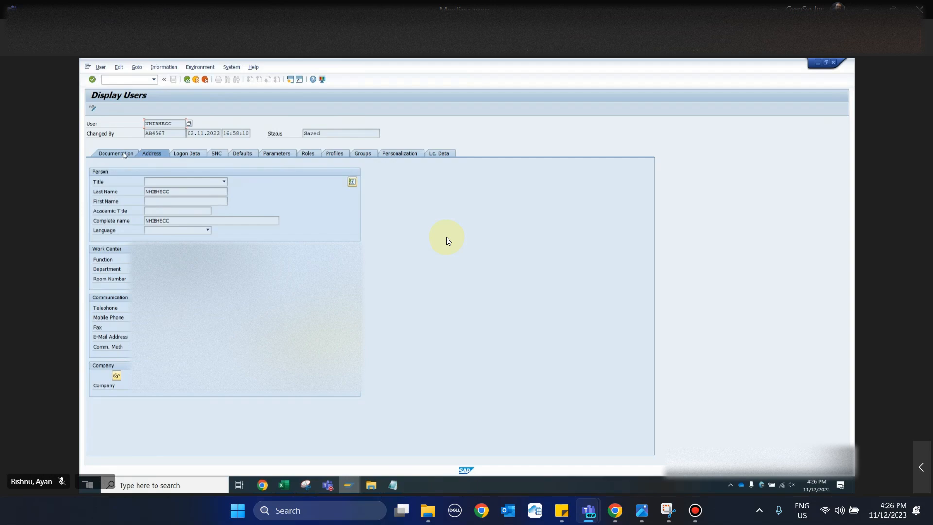
click(124, 154)
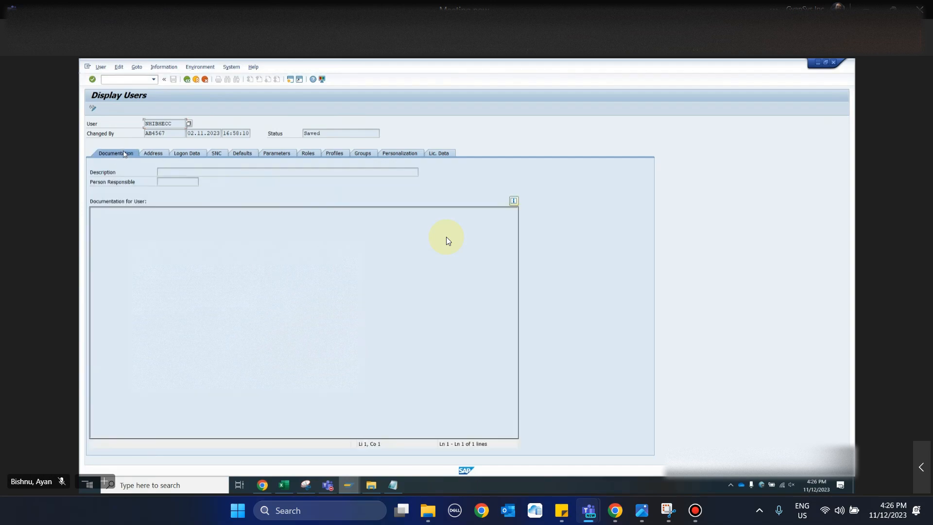
click(190, 154)
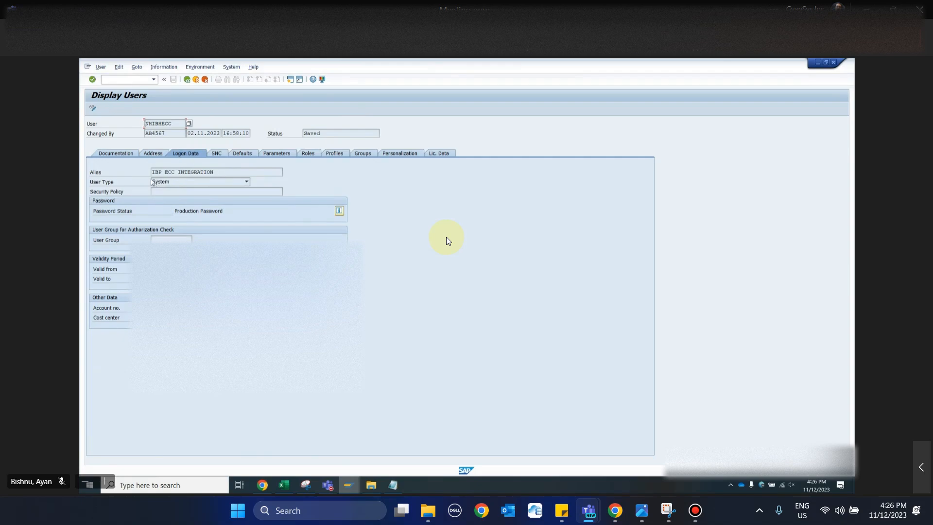
click(219, 183)
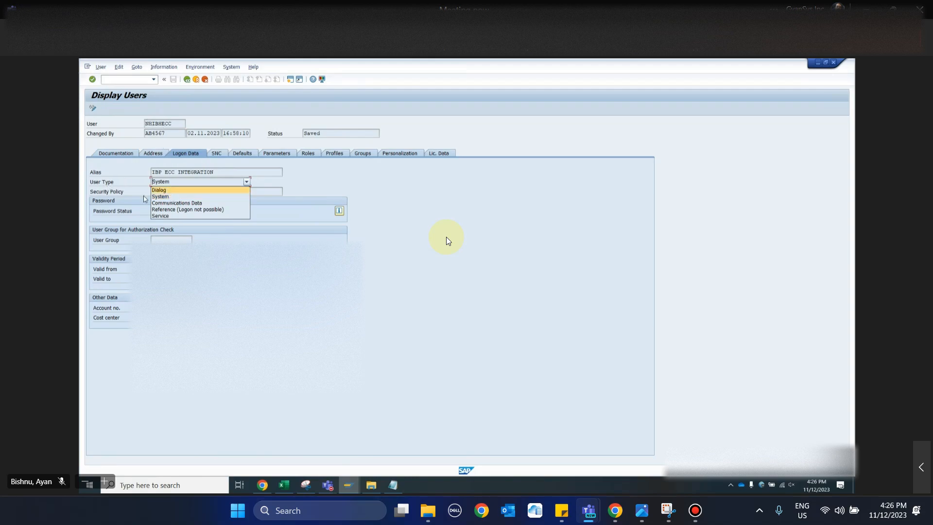
click(160, 197)
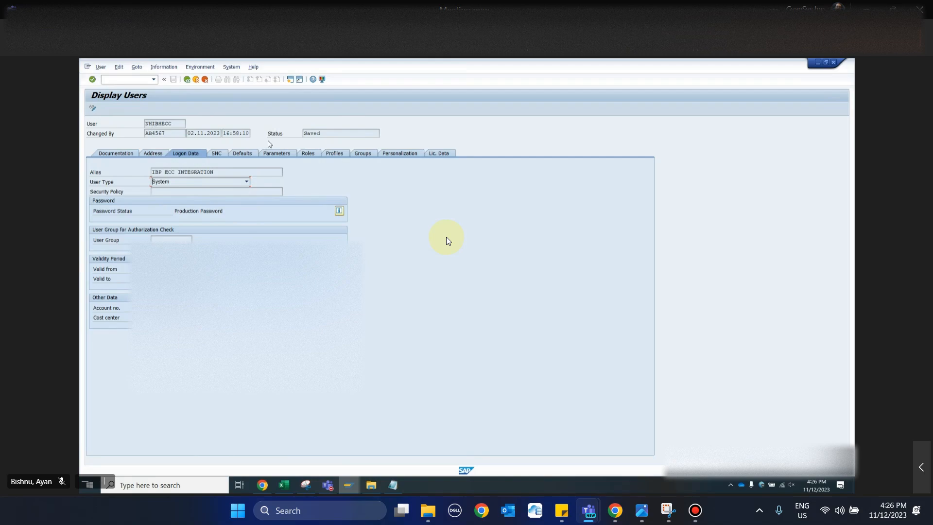
click(308, 154)
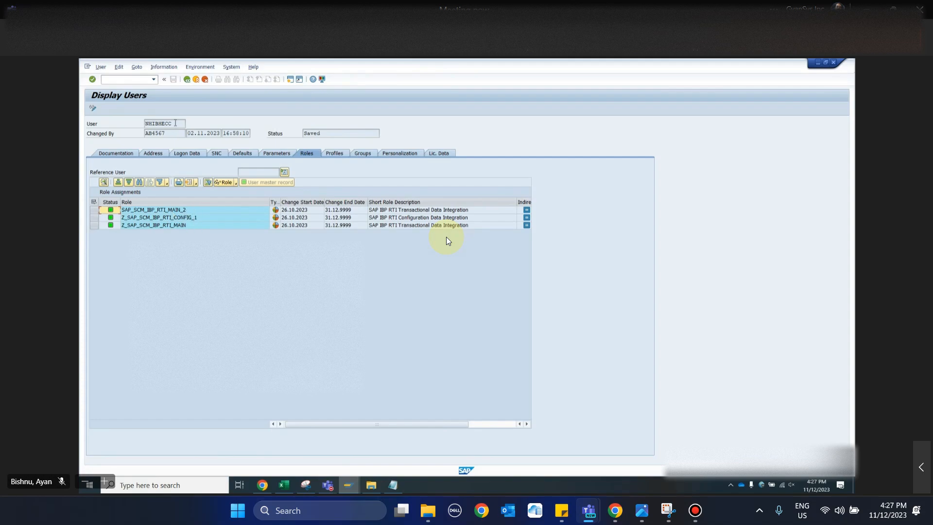
click(176, 124)
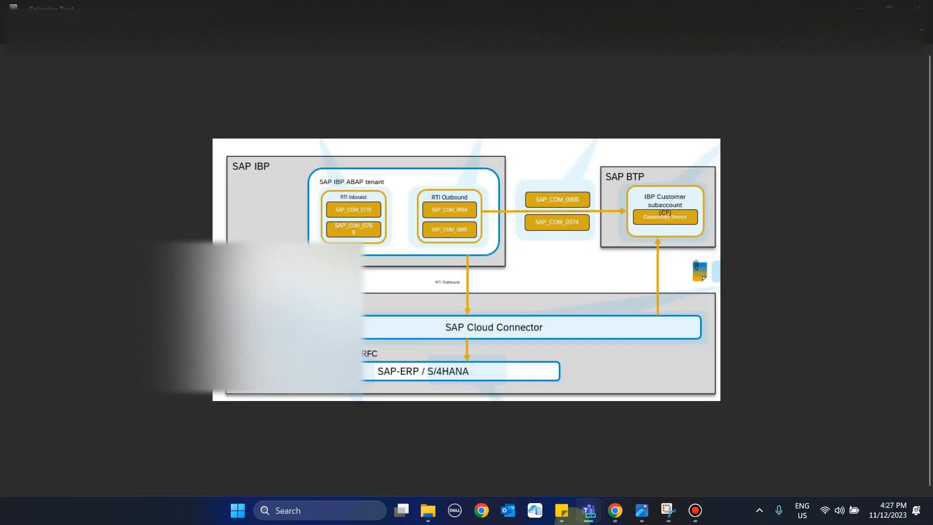
Switch to SAP IBP in Chrome and open the communication arrangement RTI_SAP_COM_0685_N00
click(615, 510)
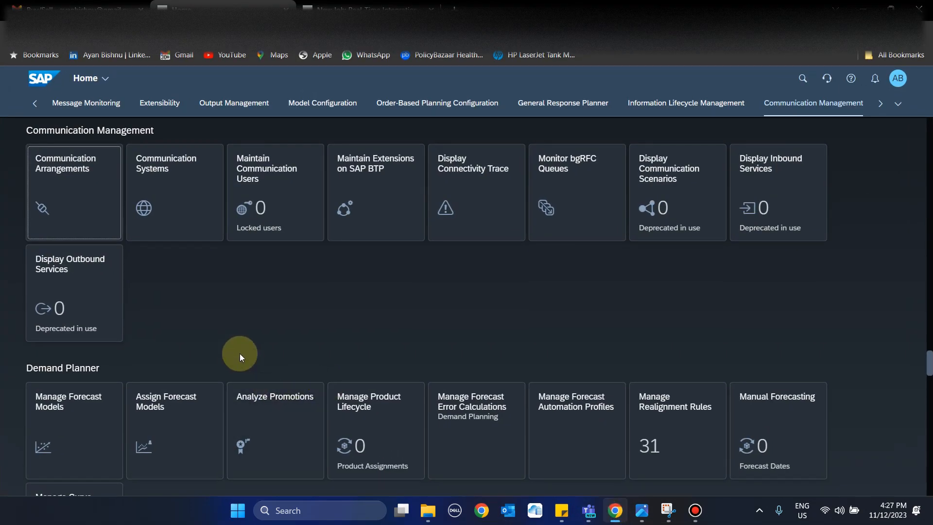
click(871, 330)
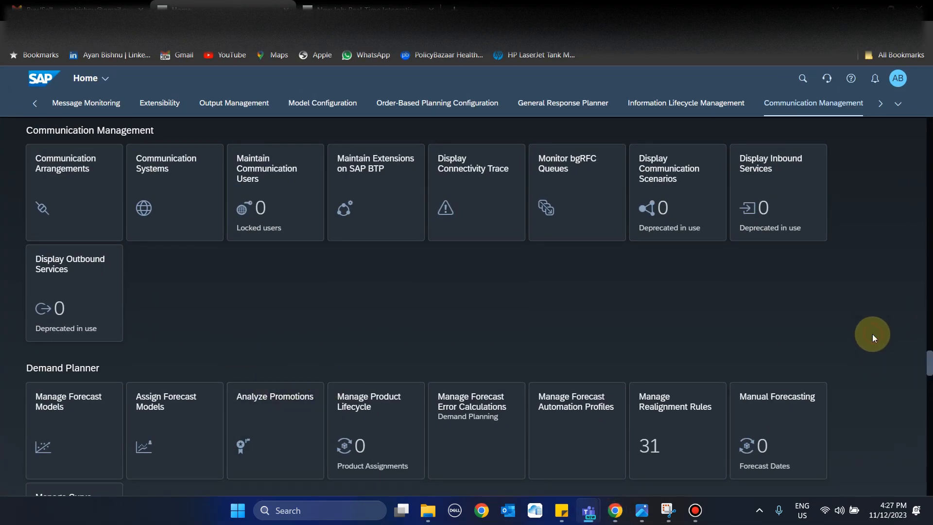
click(83, 198)
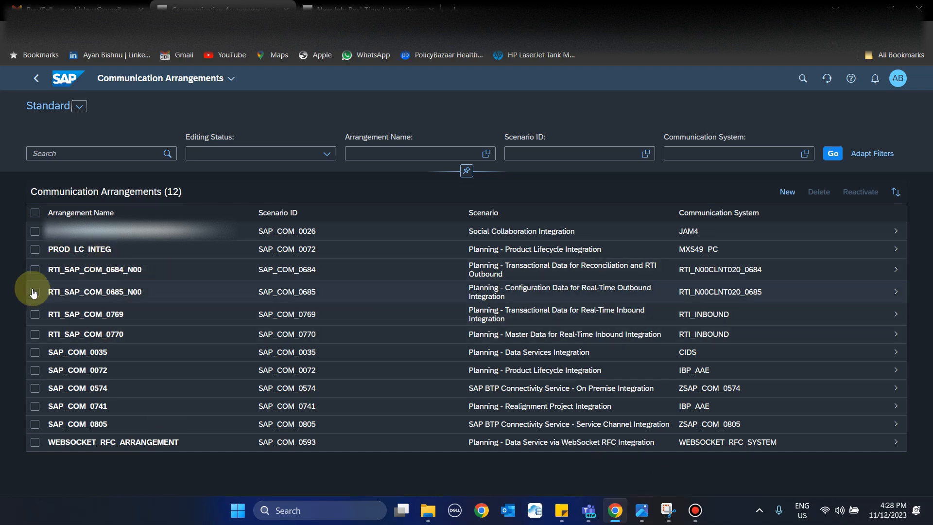
click(182, 291)
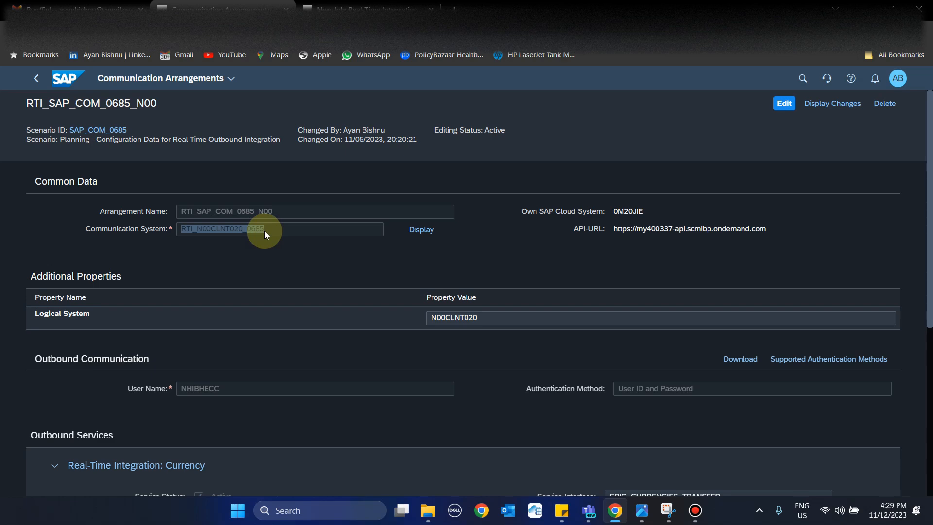
Display the arrangement's communication system and examine its host, port, Cloud Connector and RFC settings
click(418, 230)
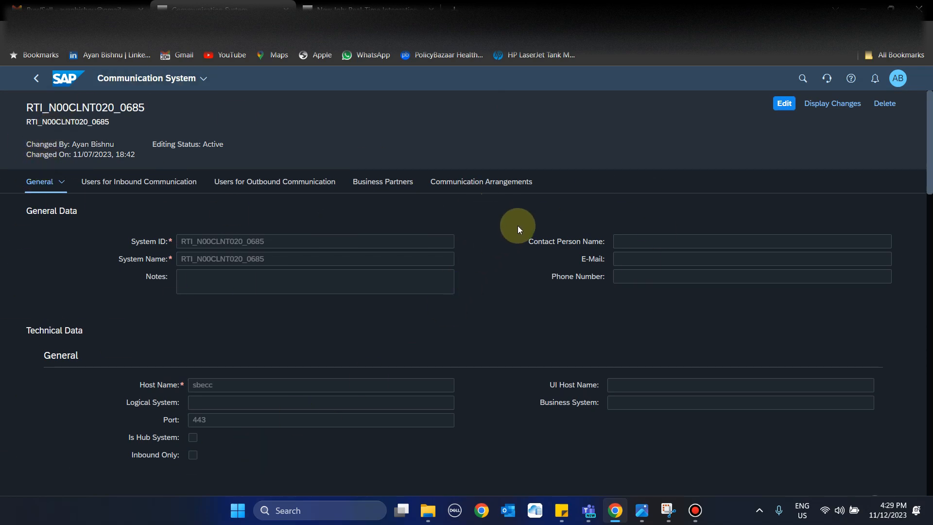
scroll(517, 221, down, 2)
scroll(517, 221, up, 2)
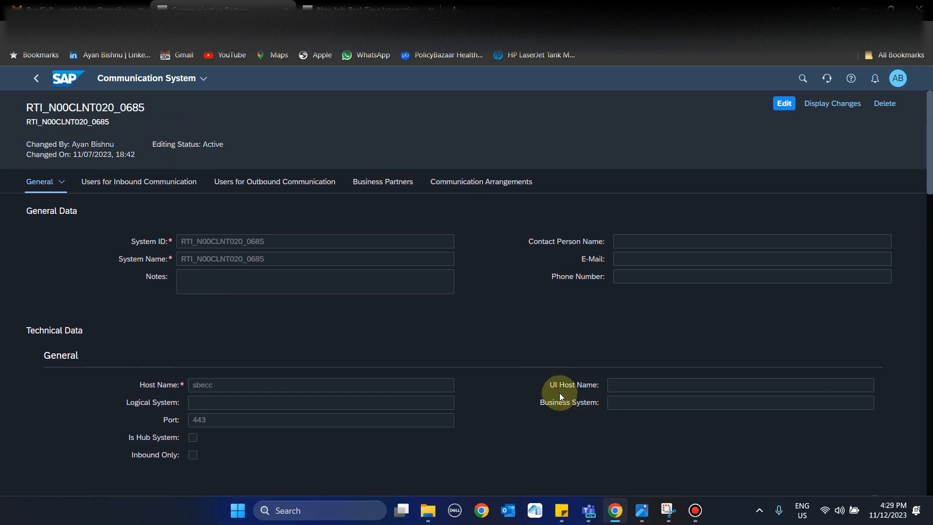
scroll(516, 336, down, 3)
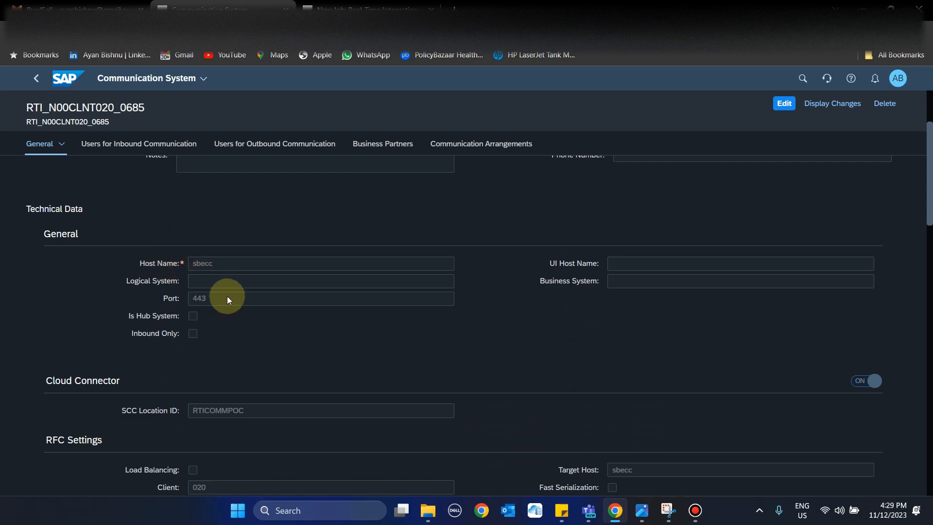
scroll(277, 319, down, 2)
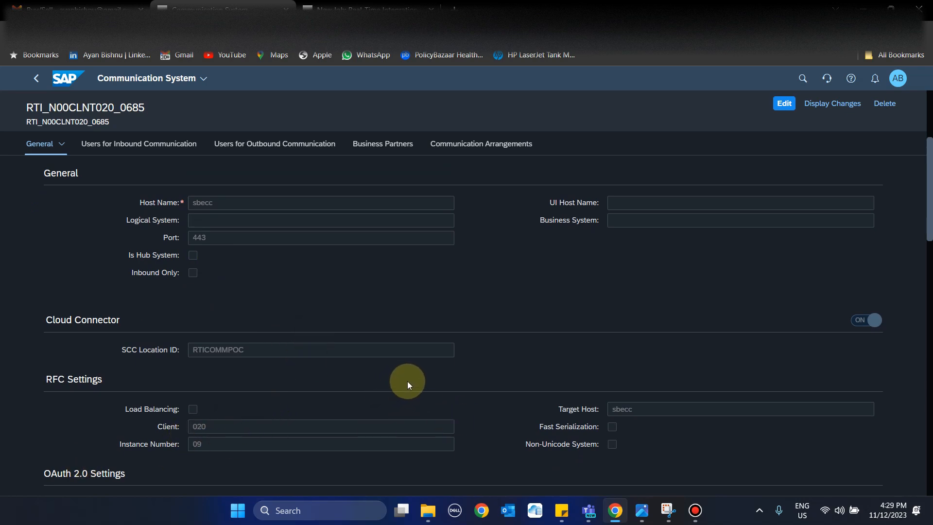
scroll(334, 360, up, 4)
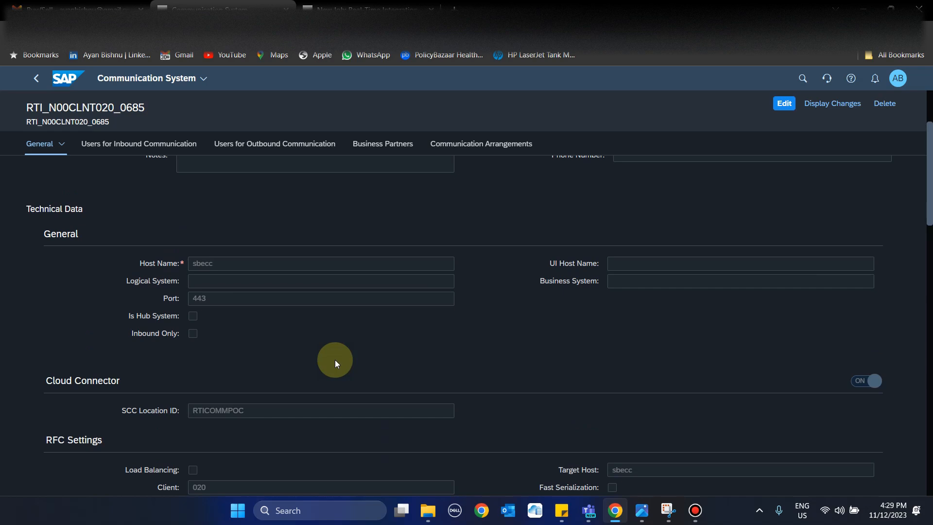
scroll(334, 360, down, 1)
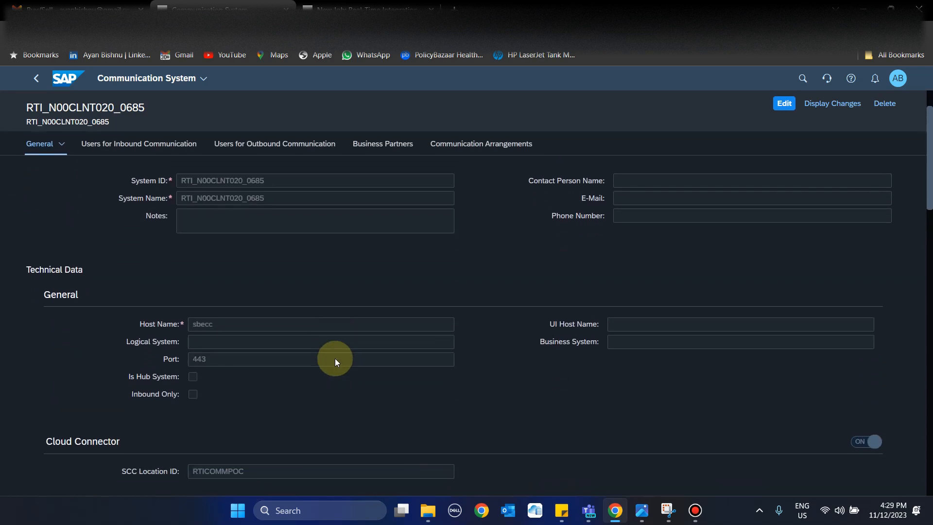
Check the virtual host mapping in the Cloud Connector screenshot against the communication system's Host Name in SAP IBP
click(644, 512)
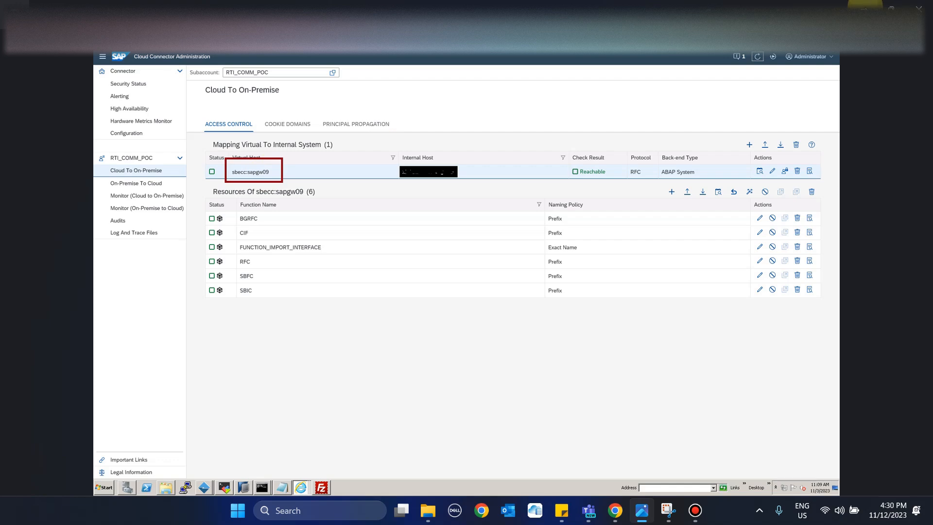
click(864, 8)
scroll(260, 266, down, 1)
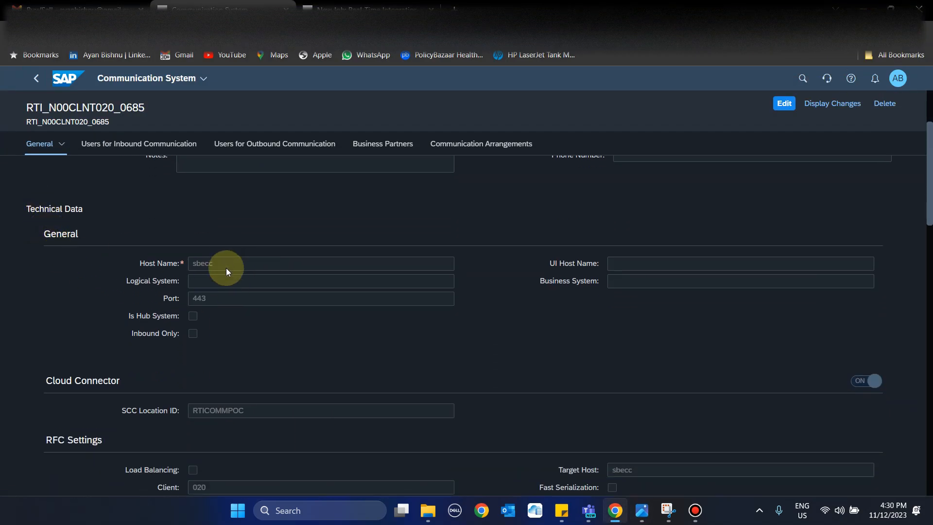
click(231, 264)
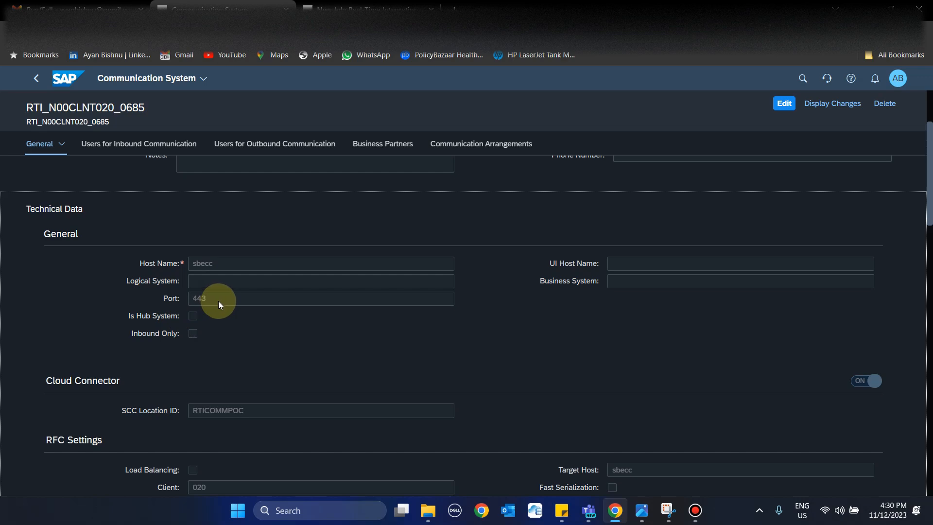
Examine the SCC Location ID and RFC settings, comparing the instance number with the virtual host in the Cloud Connector screenshot
scroll(218, 301, down, 1)
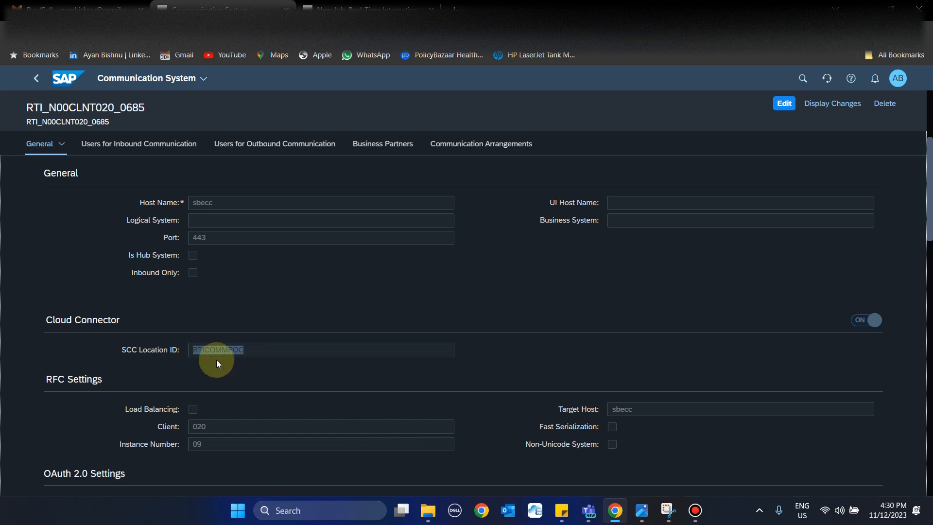
scroll(217, 360, down, 1)
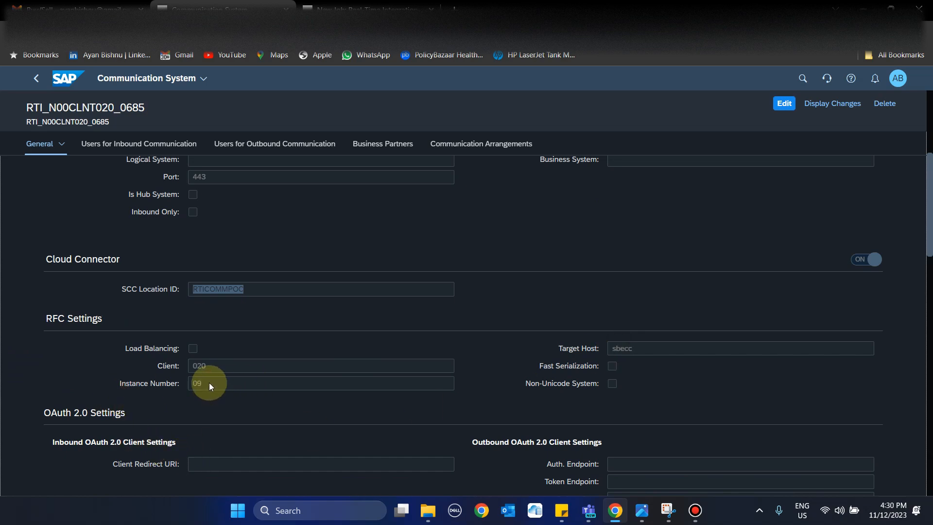
key(alt+Tab)
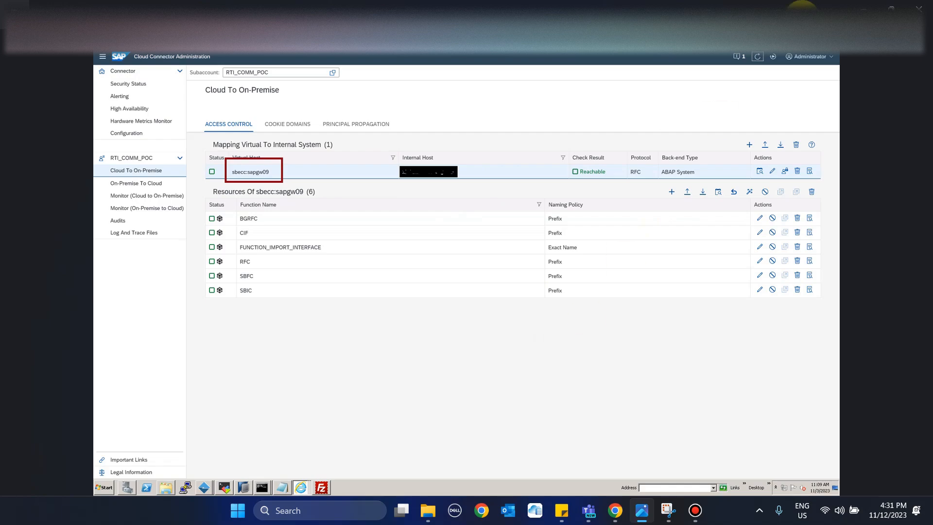
click(863, 7)
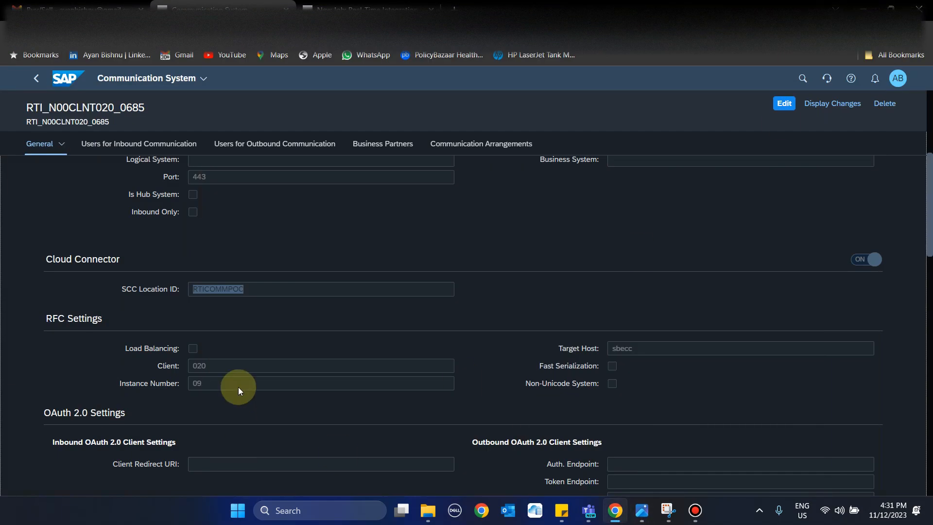
Compare the RFC instance number and client with the N00CLNT020 part of the communication system's name
click(206, 383)
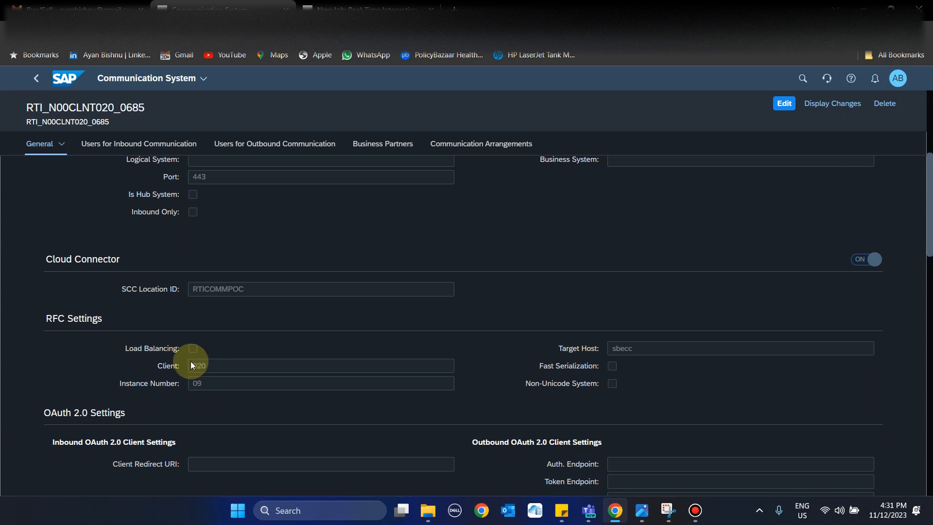
drag(44, 122, 76, 122)
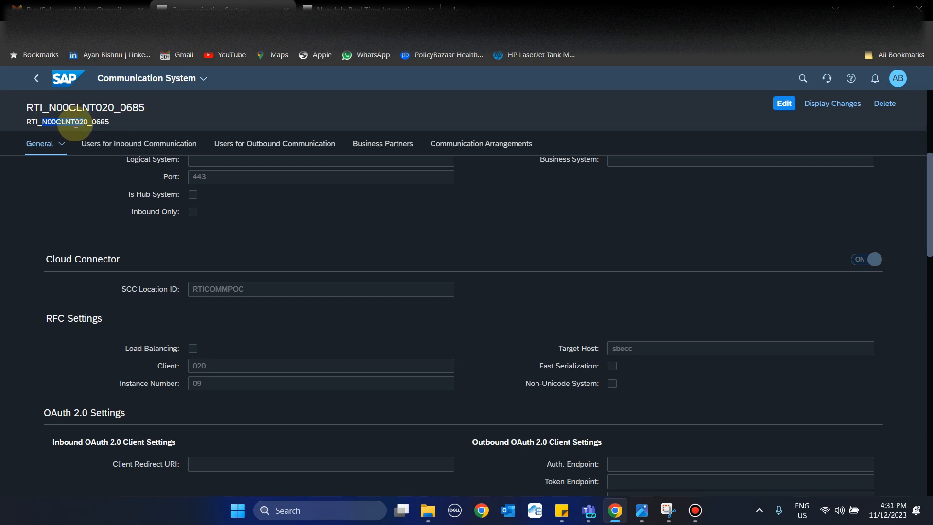
click(216, 369)
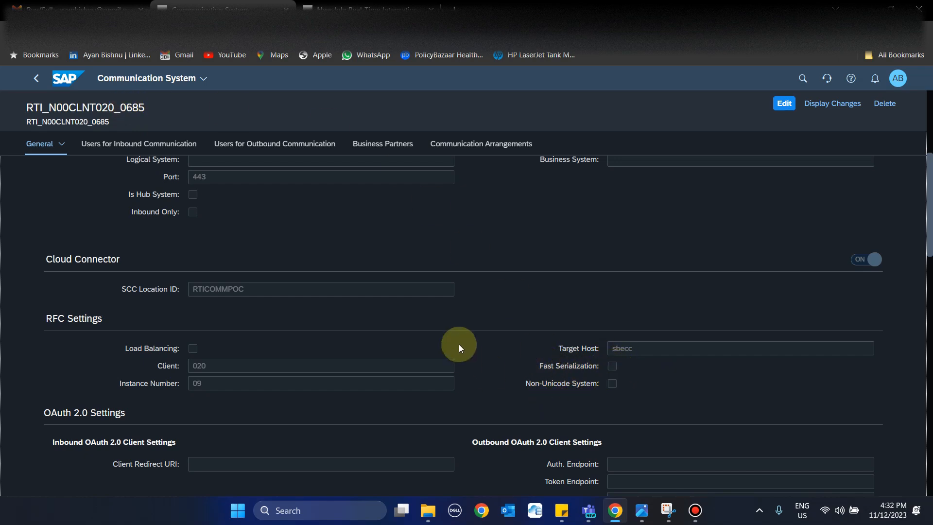
Compare the communication system's outbound user with the user displayed in the SAP ECC session in Teams
scroll(458, 344, down, 5)
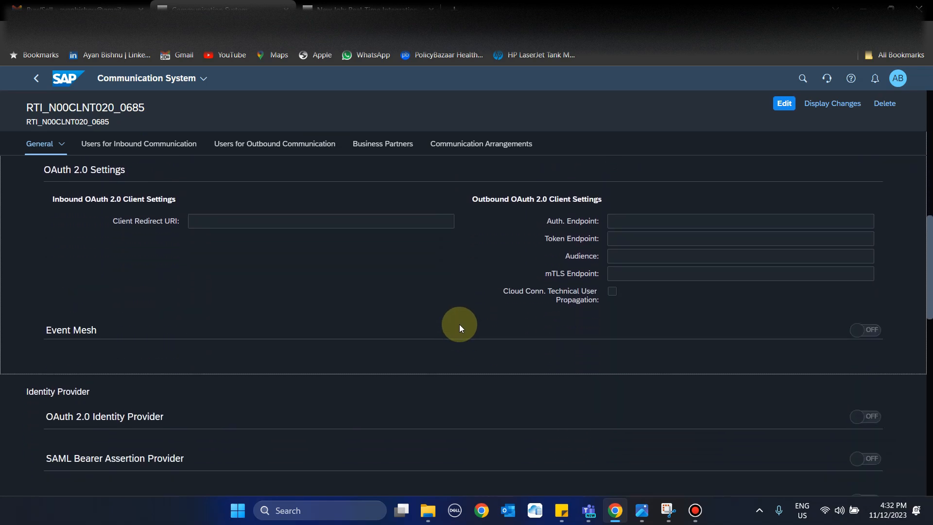
scroll(459, 324, down, 7)
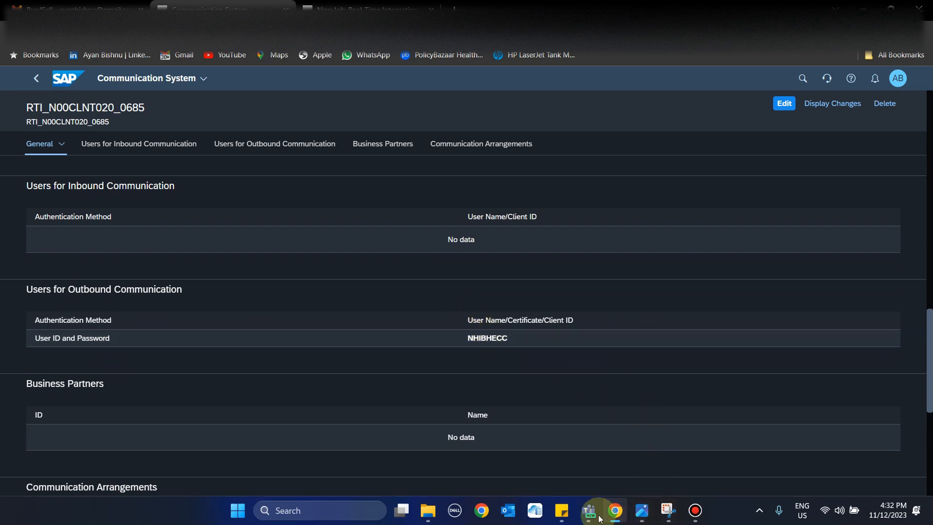
mouse_move(597, 515)
click(598, 444)
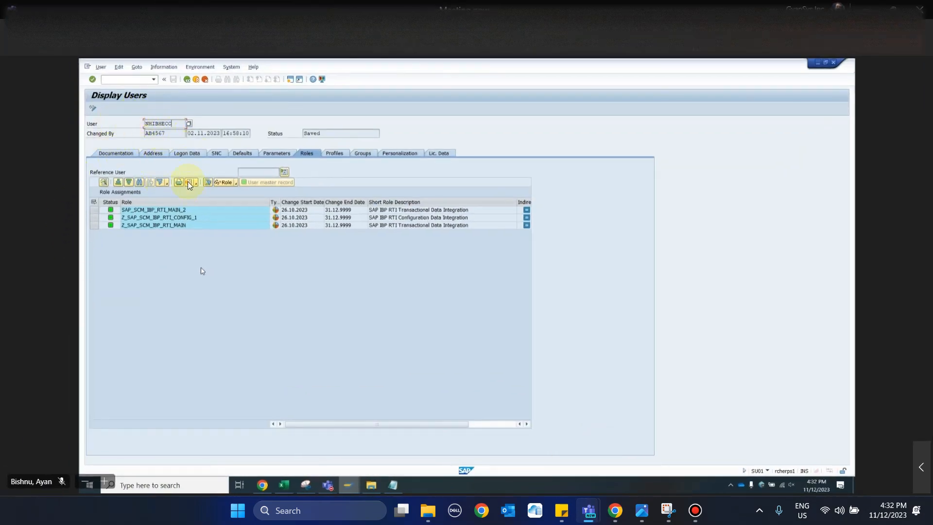
key(alt+Tab)
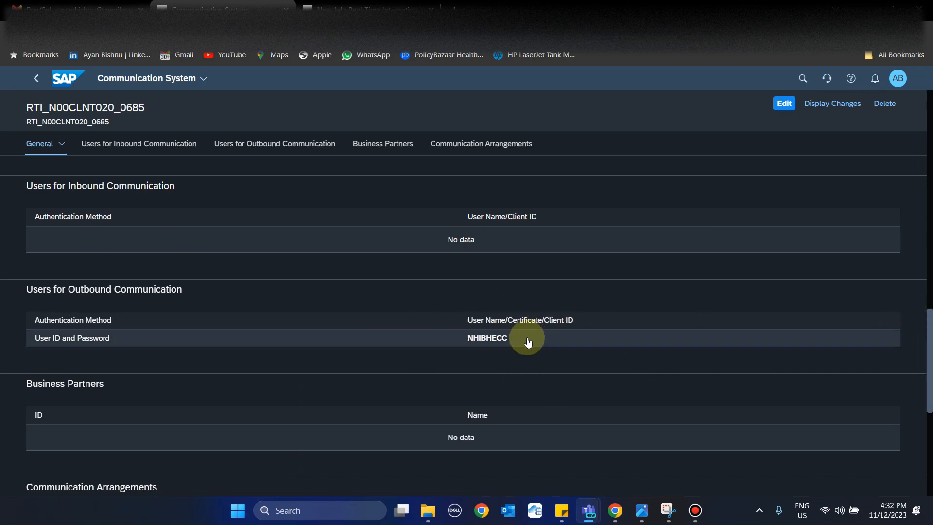
Review the communication system's identity provider and user sections, and return to the arrangement RTI_SAP_COM_0685_N00
scroll(110, 173, up, 1)
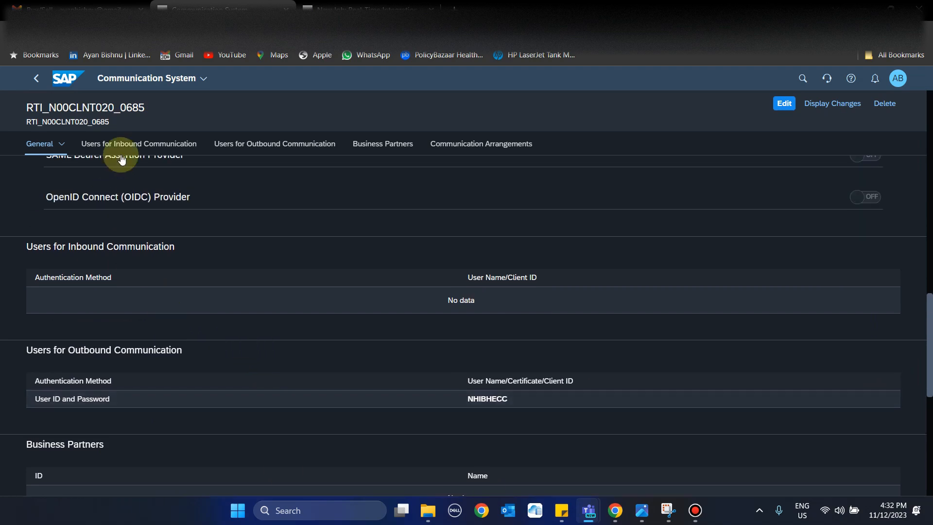
scroll(114, 214, up, 2)
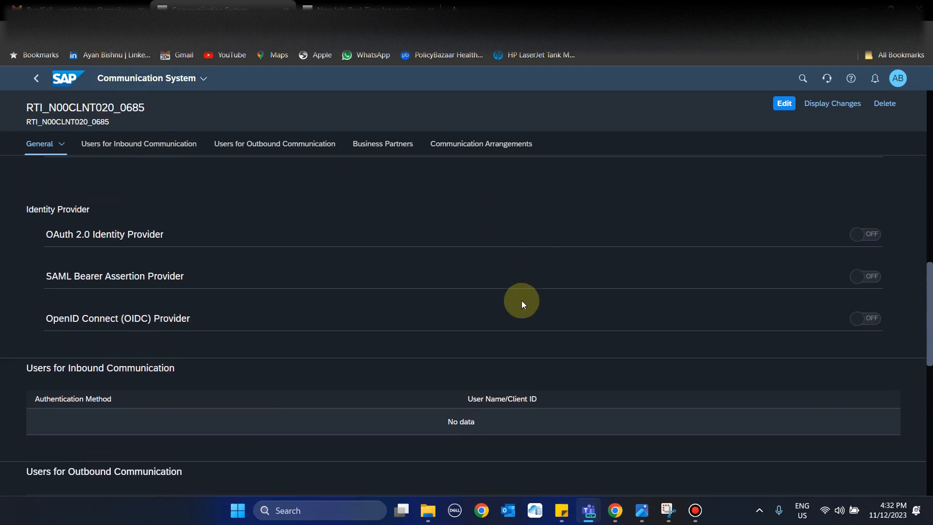
scroll(349, 228, down, 4)
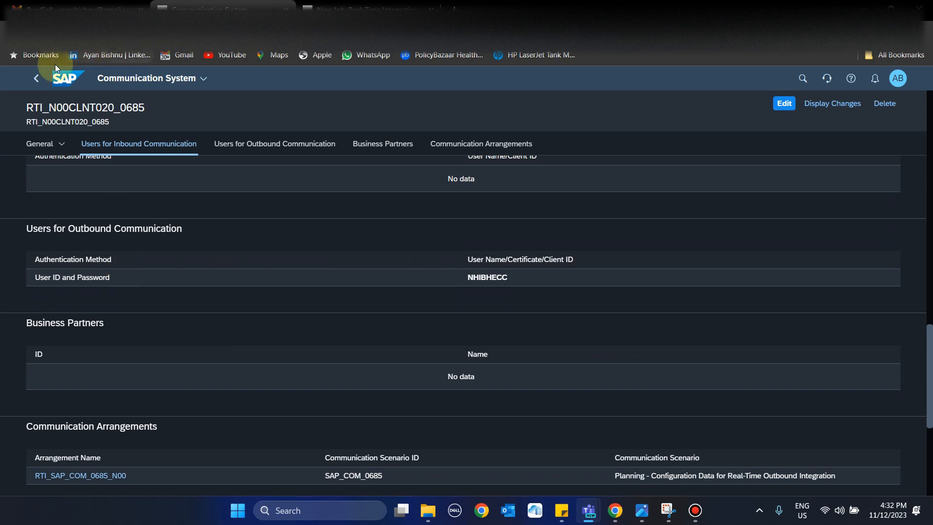
click(35, 79)
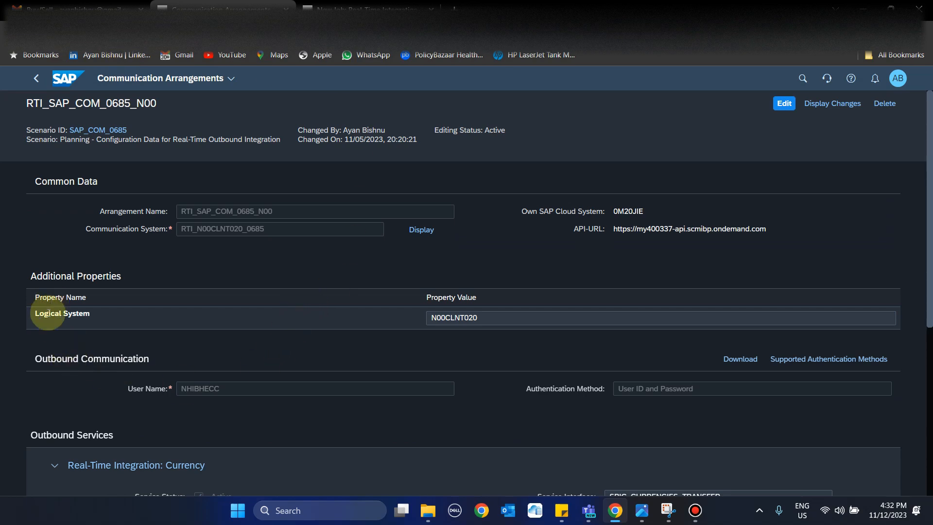
Review the logical system, outbound user and the Currency, Factory Calendar and Unit of Measure outbound services of arrangement RTI_SAP_COM_0685_N00
drag(430, 317, 486, 319)
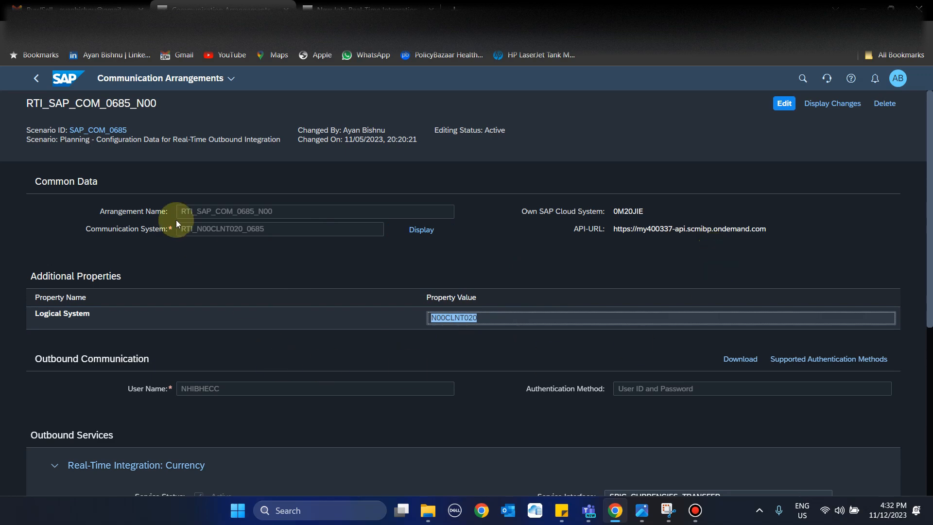
click(240, 226)
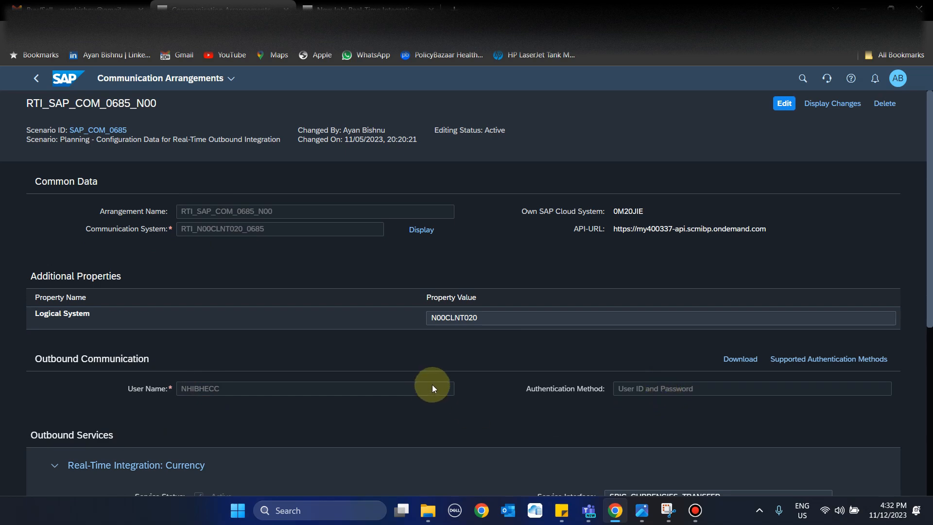
scroll(432, 384, down, 3)
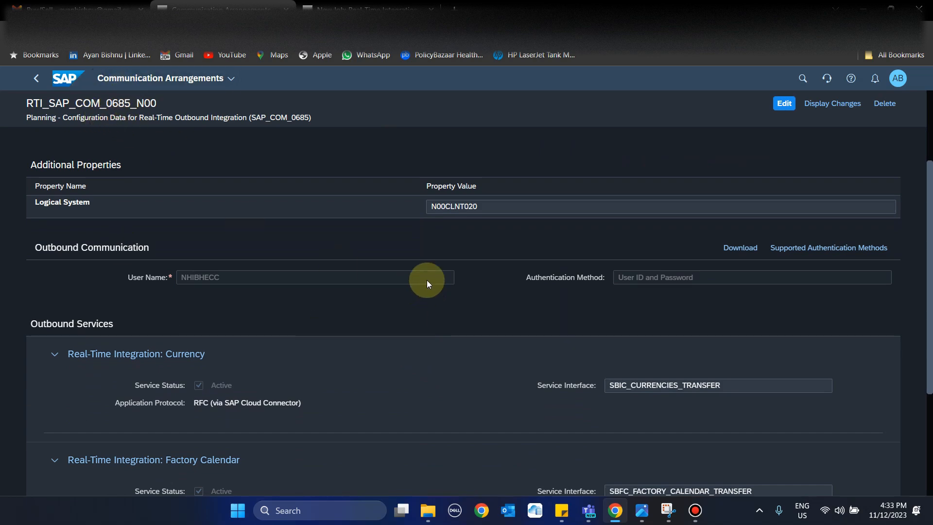
scroll(428, 284, down, 2)
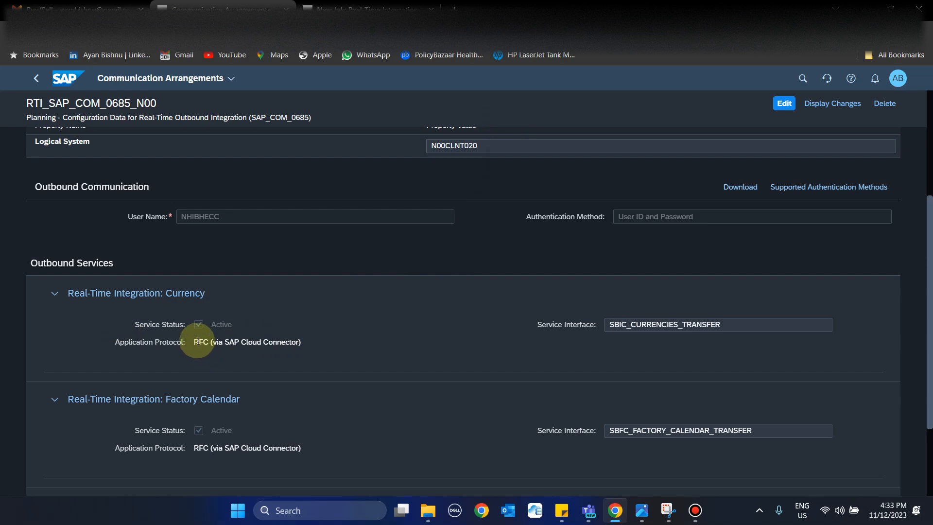
scroll(363, 306, down, 1)
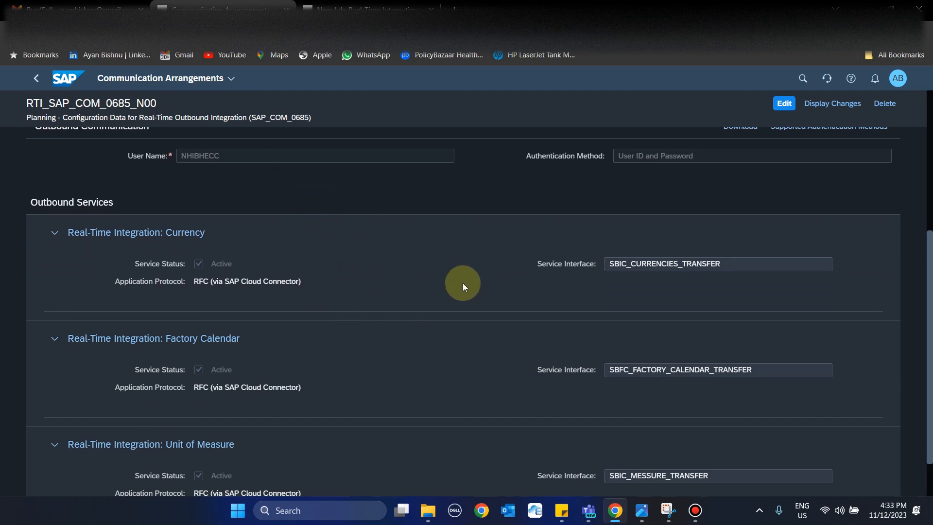
scroll(448, 252, down, 1)
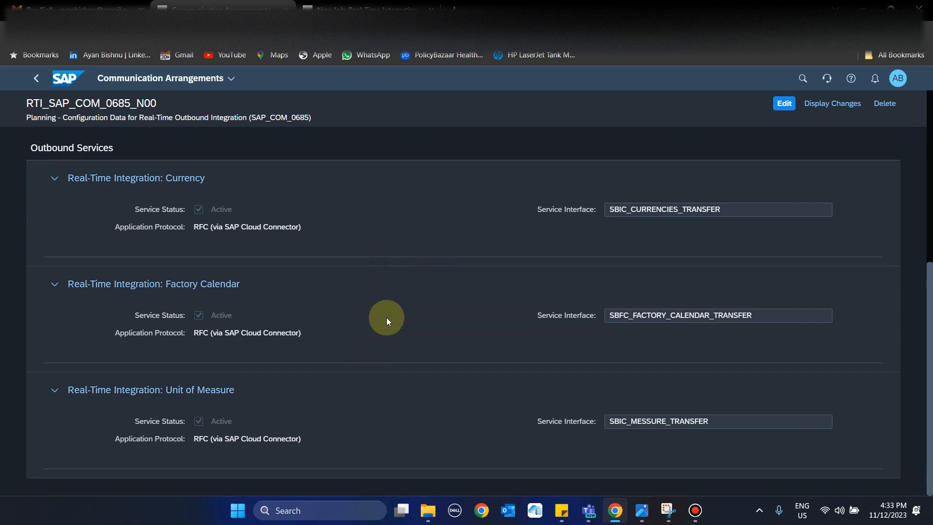
scroll(397, 321, up, 5)
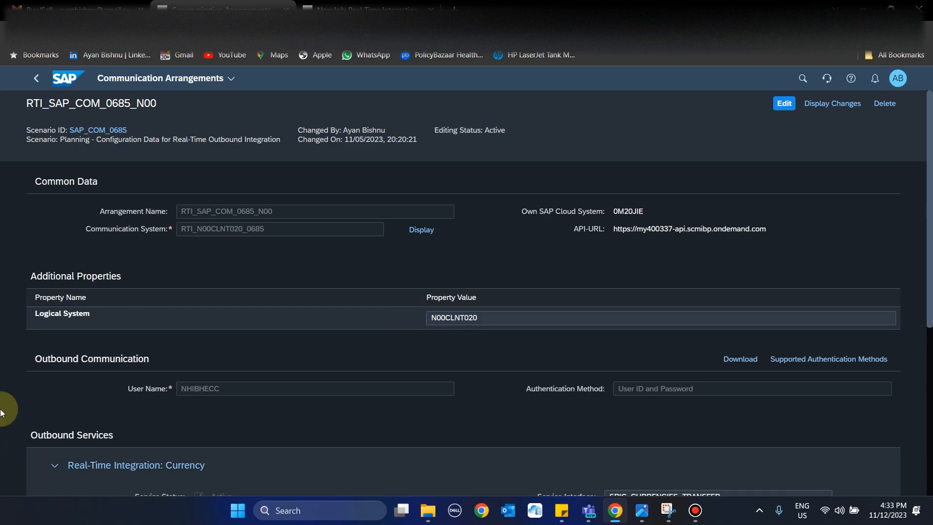
Open the communication arrangement RTI_SAP_COM_0684_N00 and display its communication system
click(36, 78)
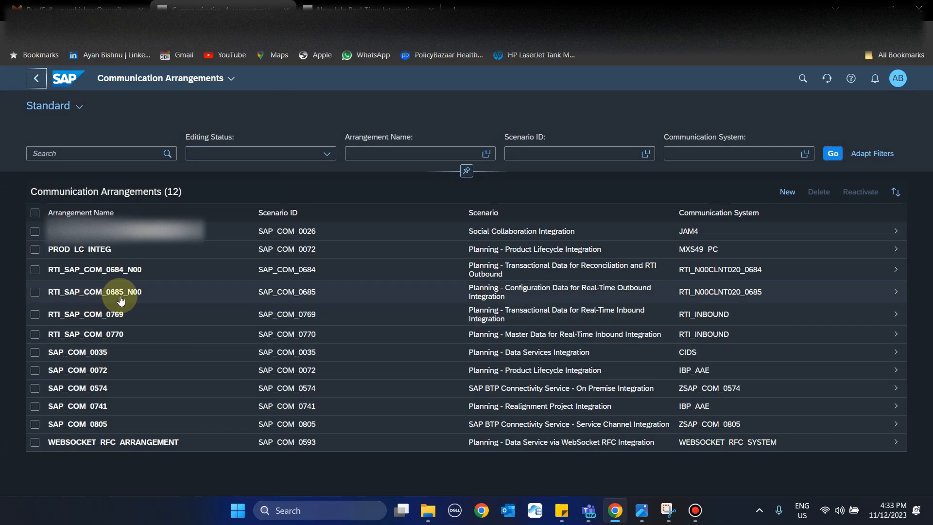
click(173, 279)
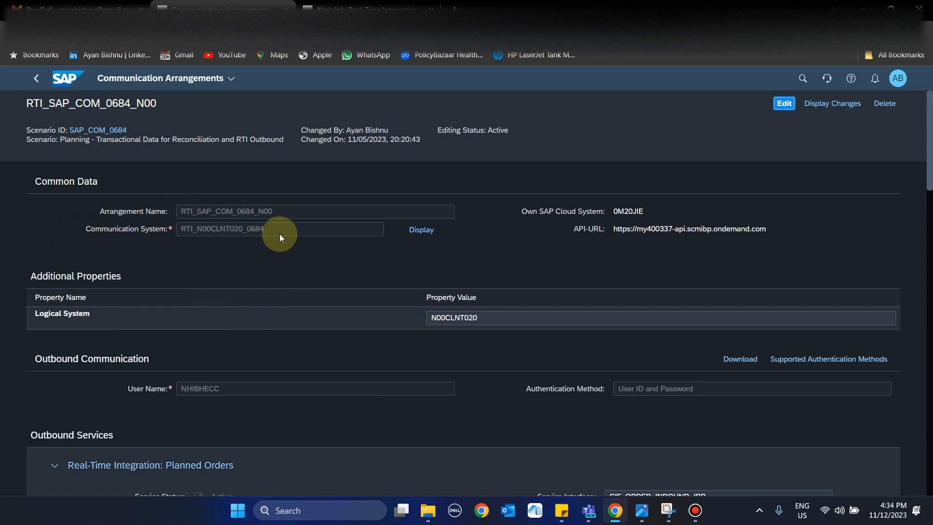
click(416, 230)
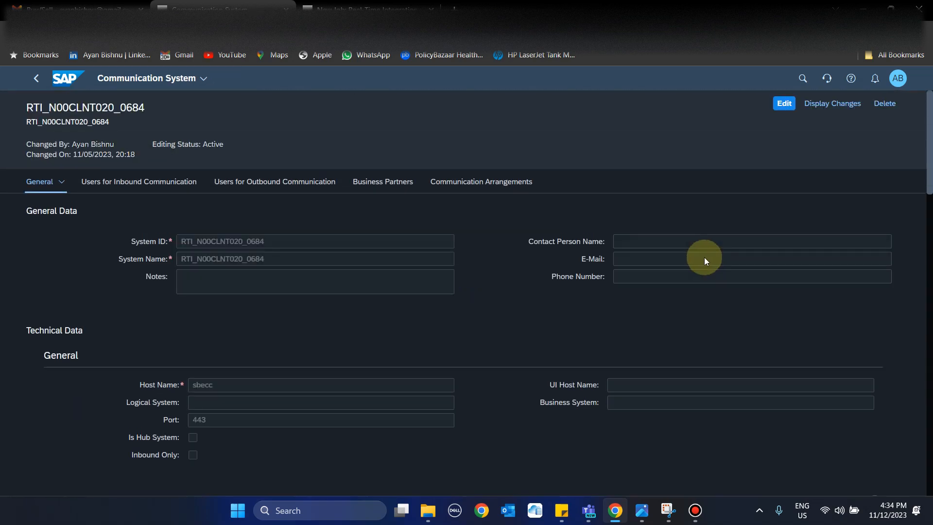
Examine the host, Cloud Connector and RFC settings of RTI_N00CLNT020_0684, return to the arrangement and show the integration architecture diagram in Snipping Tool
scroll(536, 284, down, 4)
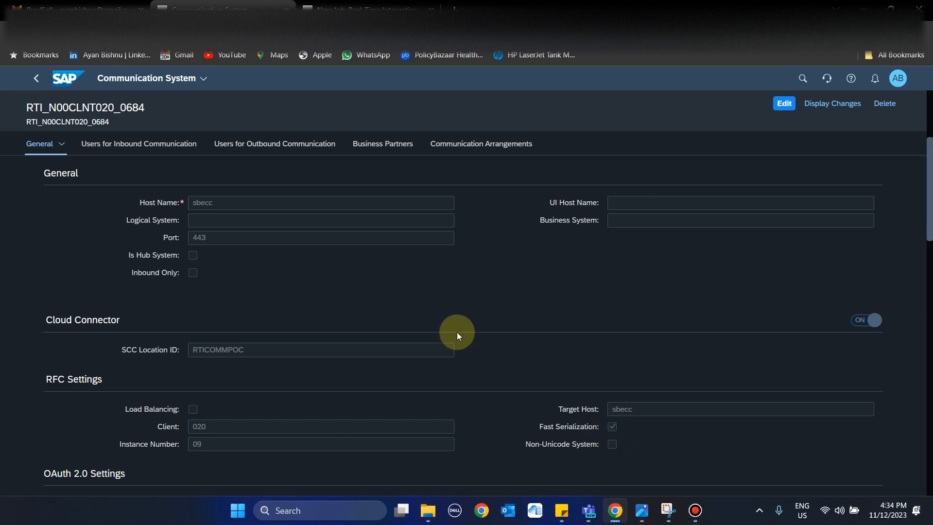
scroll(457, 331, up, 1)
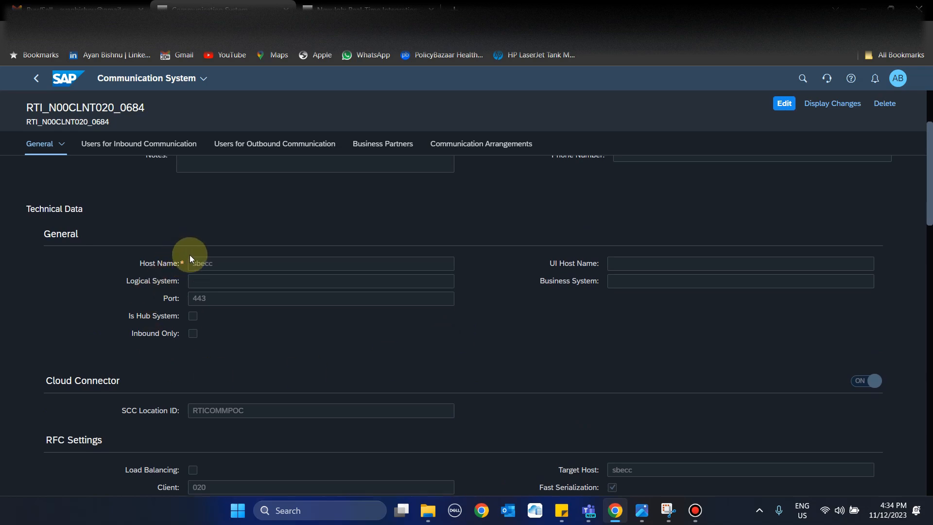
scroll(244, 294, down, 2)
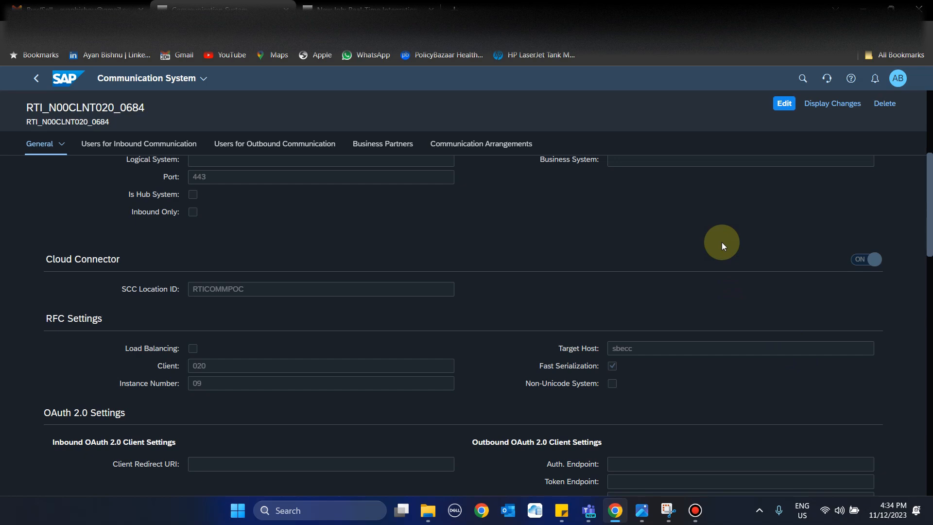
click(37, 83)
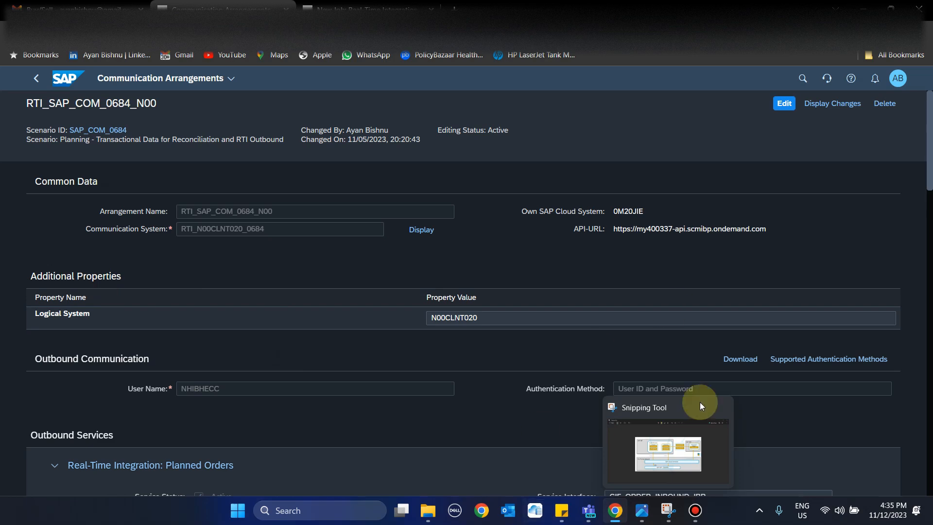
click(667, 513)
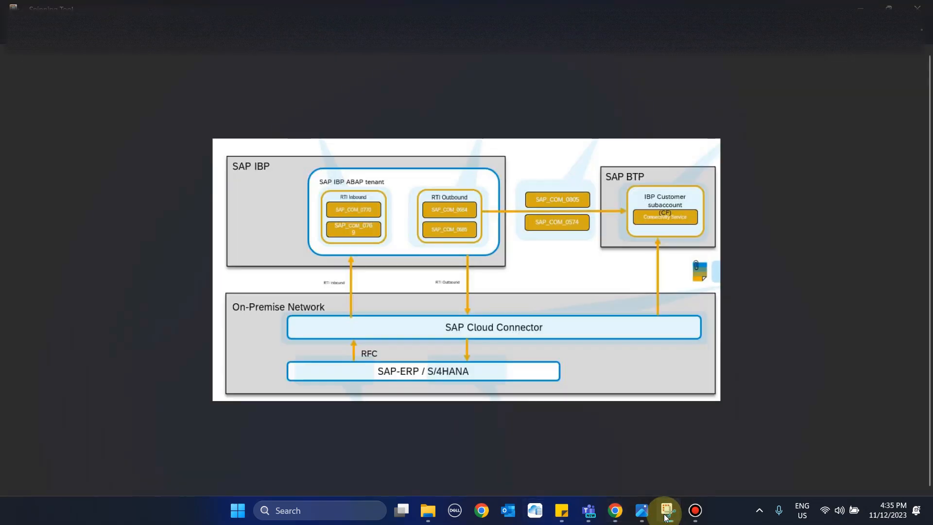
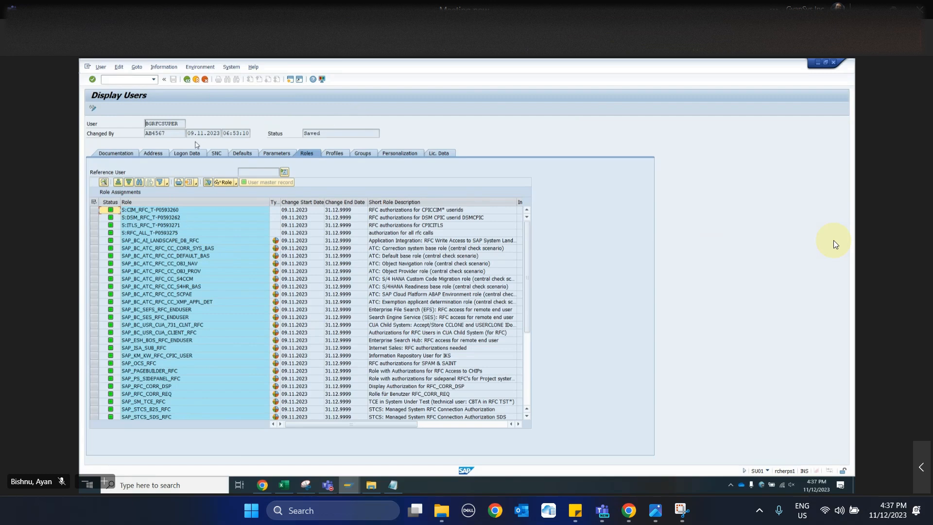
In the SAP ECC session, review the user type in the logon data and the role assignments of user BGRFCSUPER
click(178, 123)
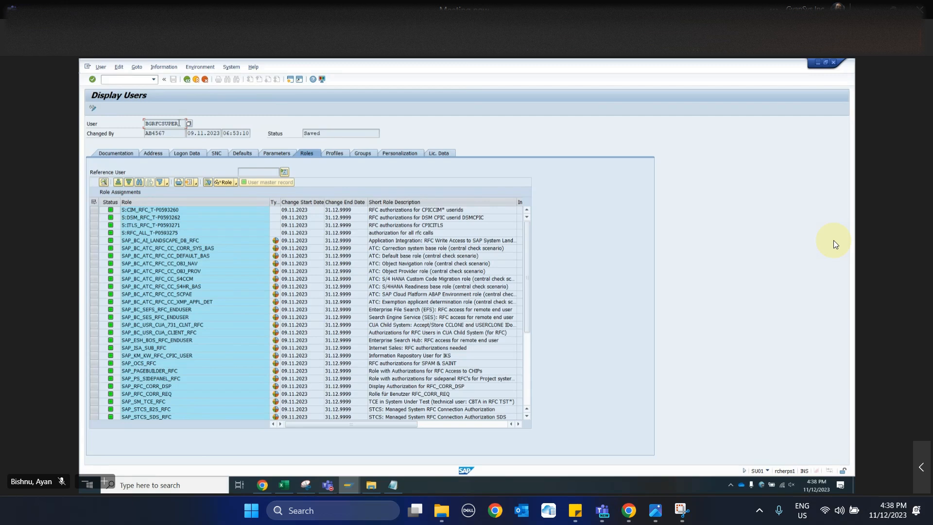
drag(179, 123, 133, 131)
click(180, 154)
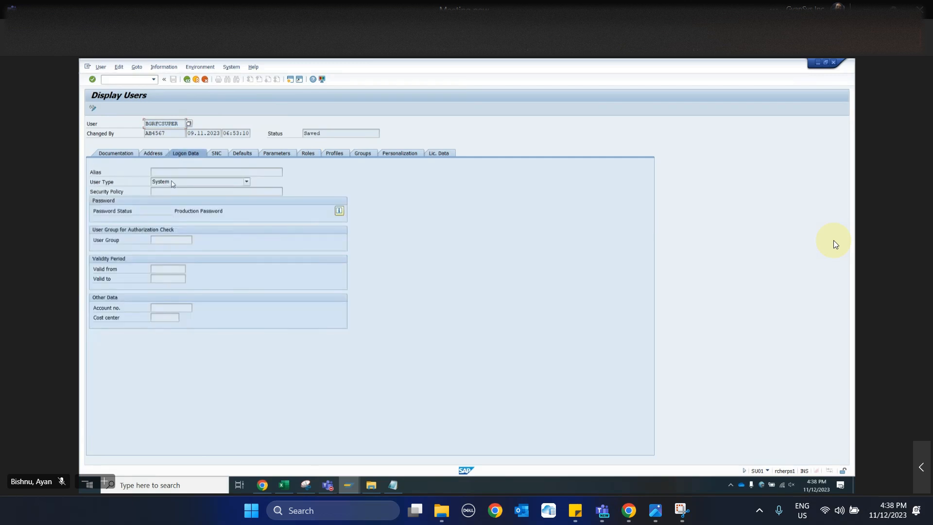
click(311, 154)
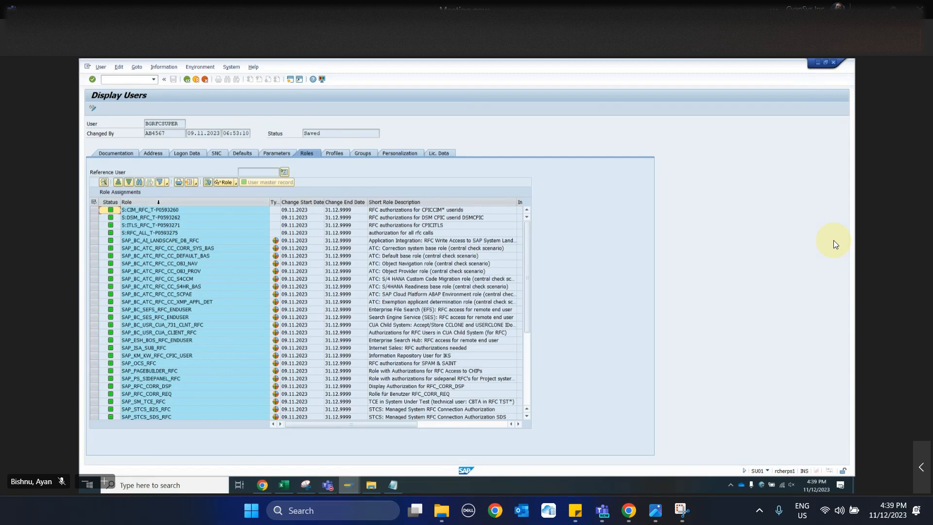
Go to transaction SM59 and open the logical connection BGRFC_SUPERVISOR
click(125, 78)
text(/nsm59)
key(Return)
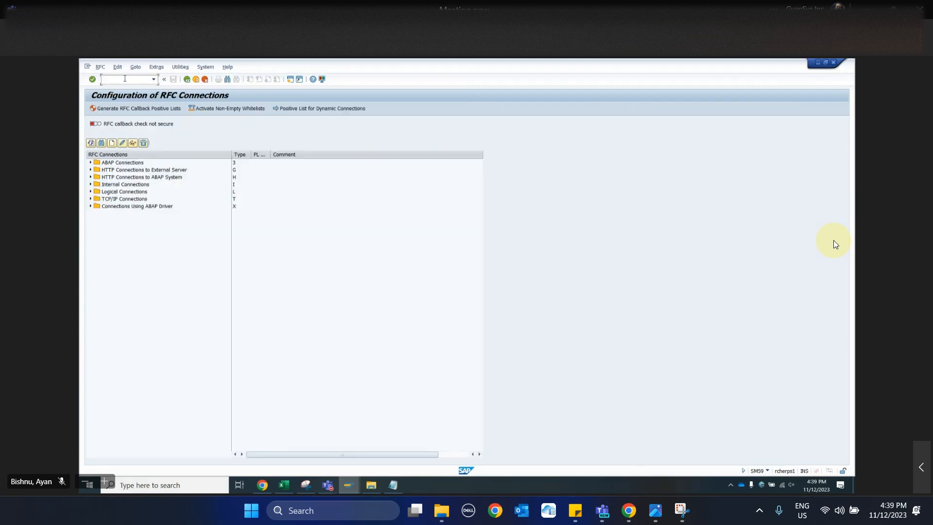
click(91, 192)
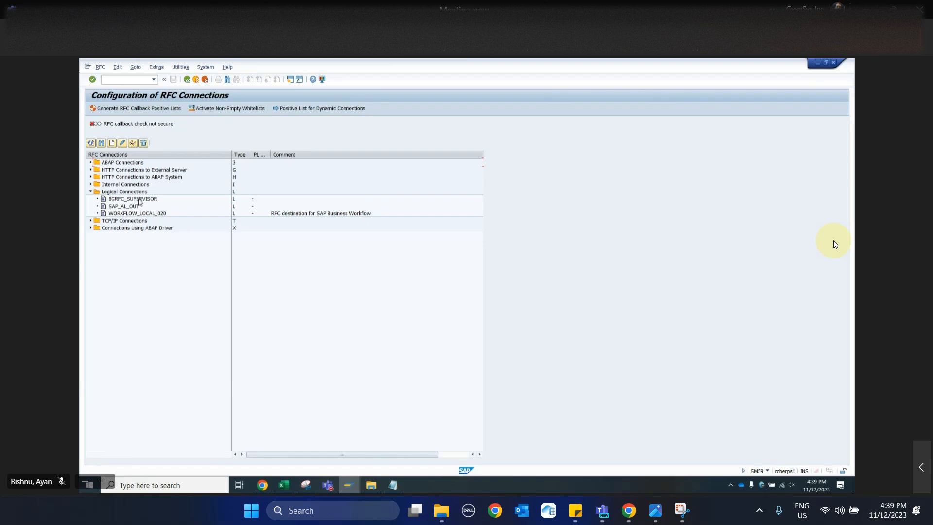
double_click(132, 198)
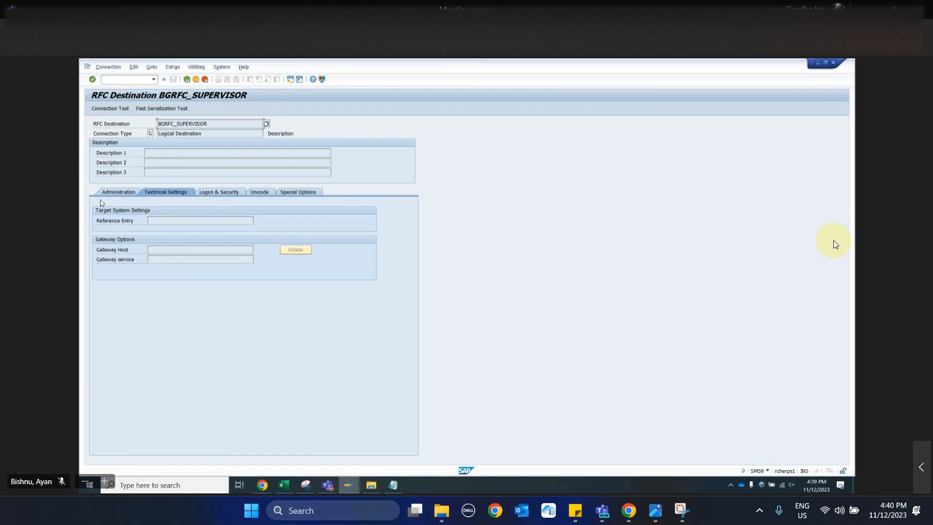
Review the logon, technical and administration settings of RFC destination BGRFC_SUPERVISOR, including its client and user
click(223, 193)
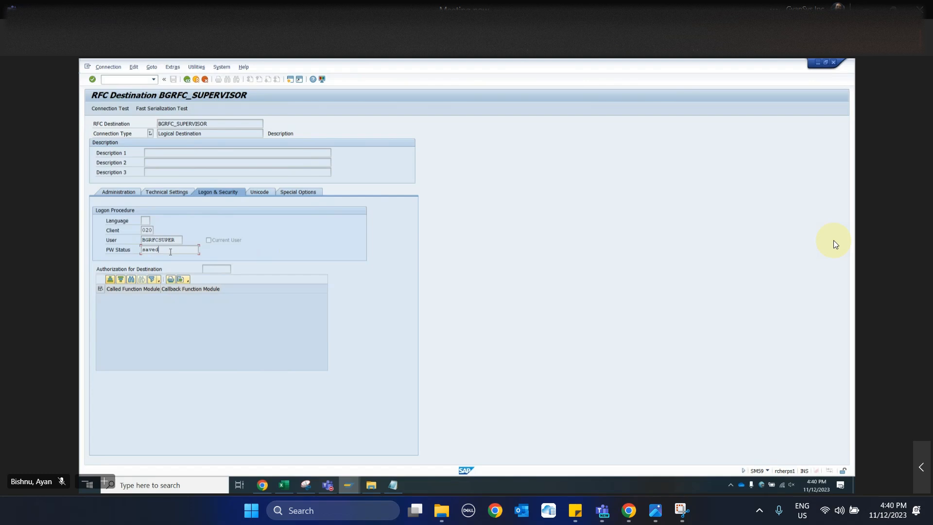
click(152, 230)
click(179, 193)
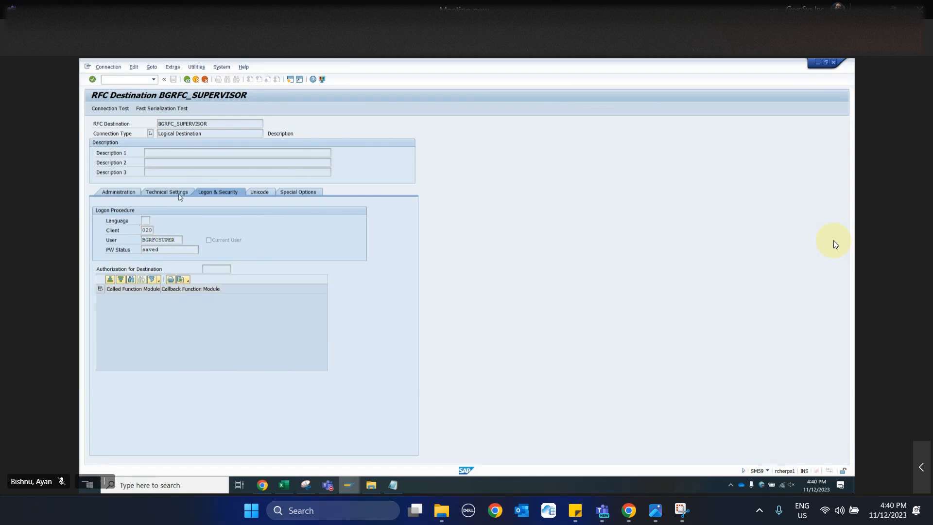
click(115, 193)
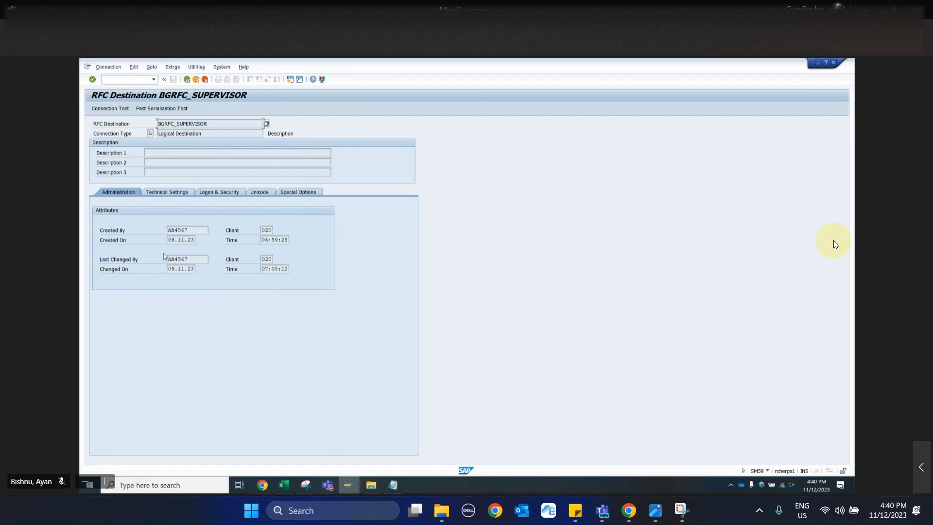
click(215, 194)
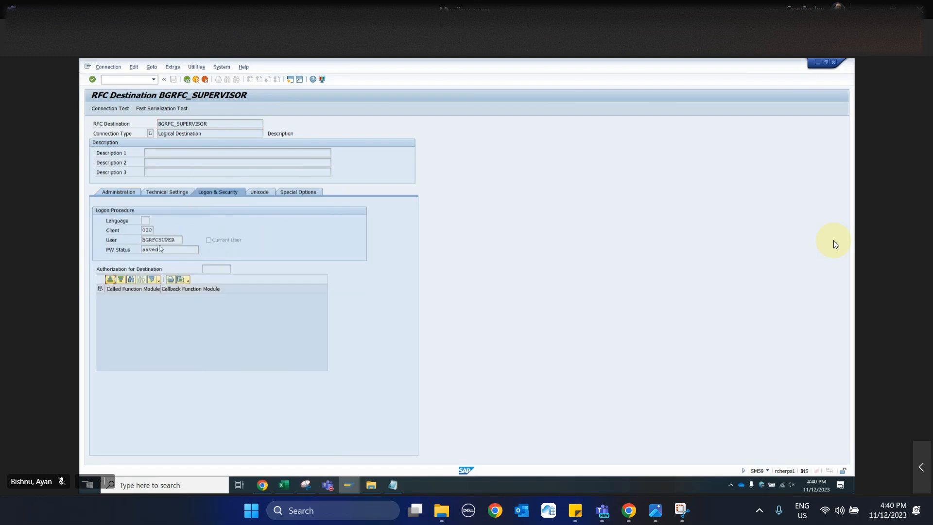
Run the connection test on RFC destination BGRFC_SUPERVISOR, return to its details and run a second test
click(124, 109)
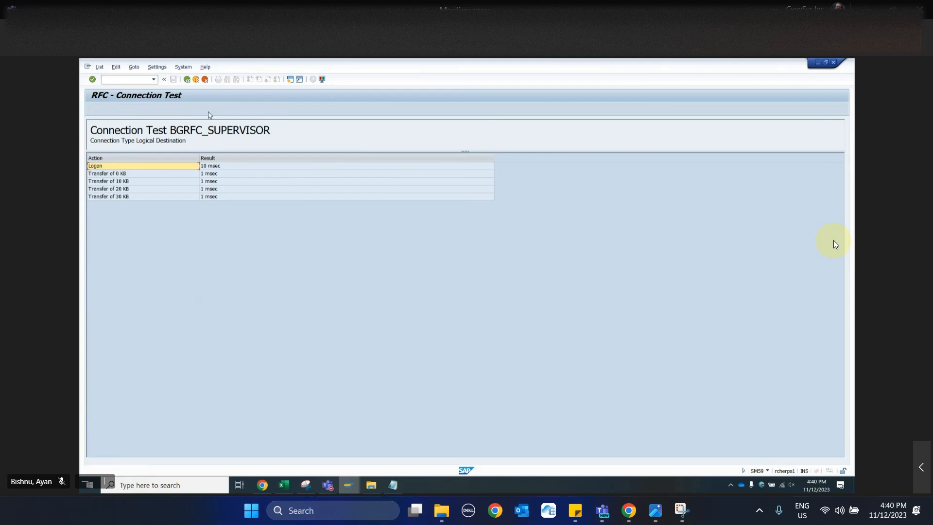
click(188, 81)
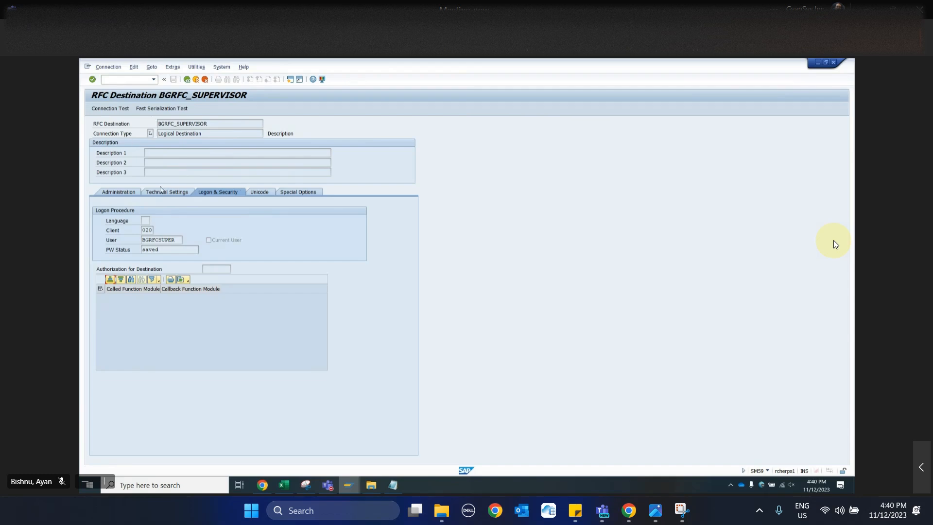
click(198, 67)
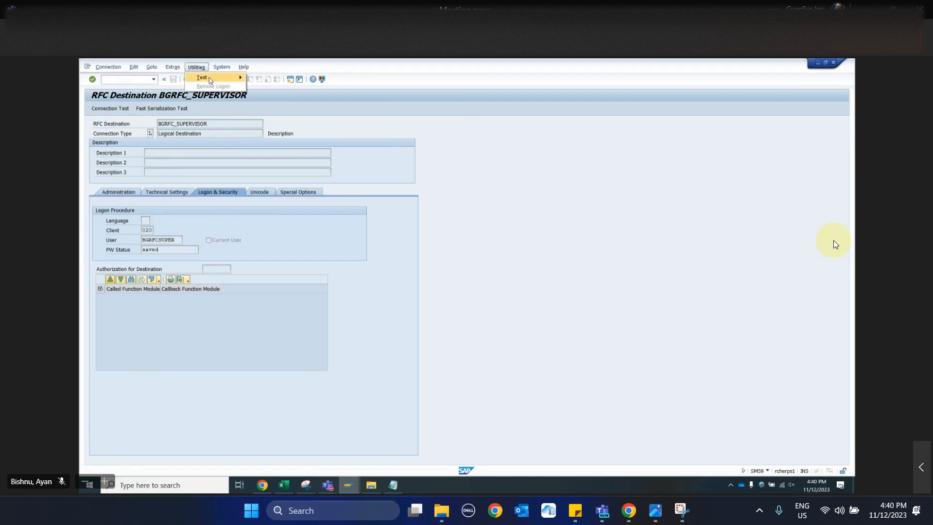
mouse_move(210, 80)
click(274, 87)
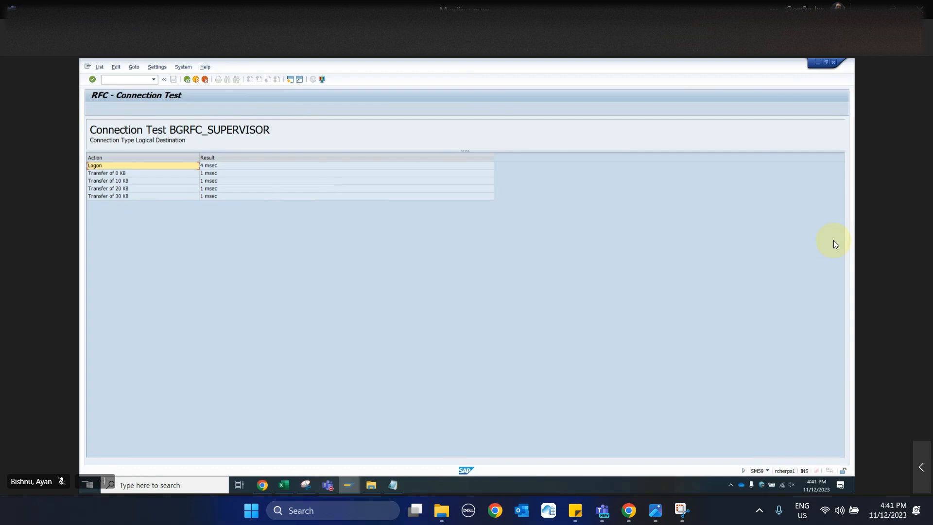
Go to transaction SPRO and open the Create bgRFC Supervisor Destination activity under SAP Gateway Service Enablement, Backend OData Channel, Connection Settings to SAP Gateway
click(134, 78)
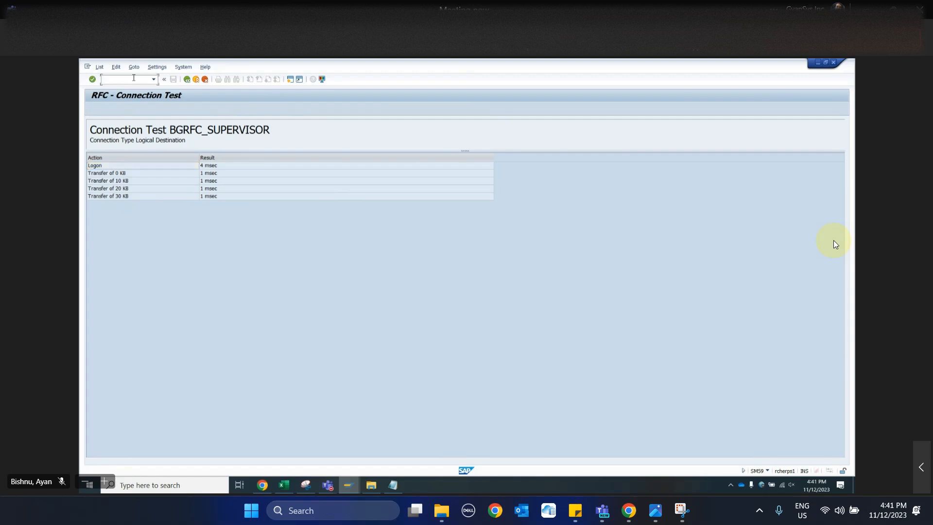
text(/nspro)
key(Return)
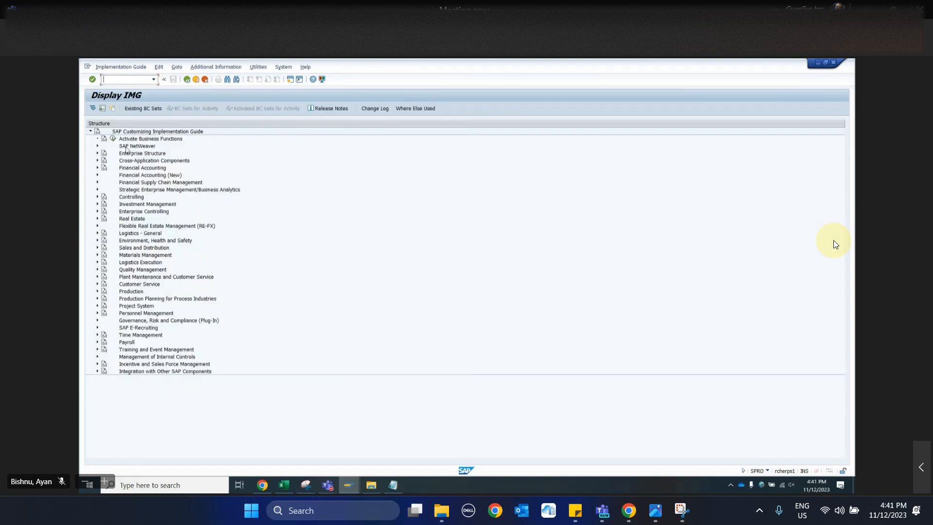
click(97, 146)
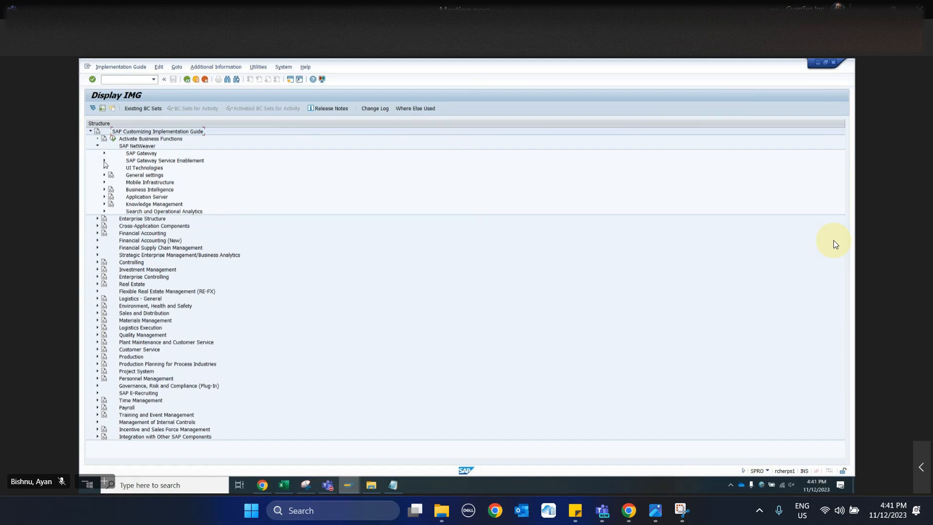
click(104, 161)
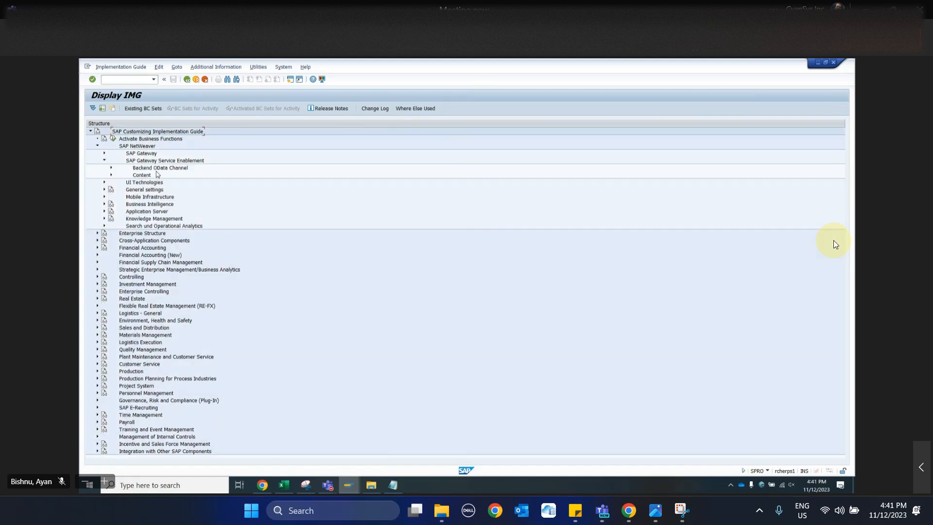
click(111, 167)
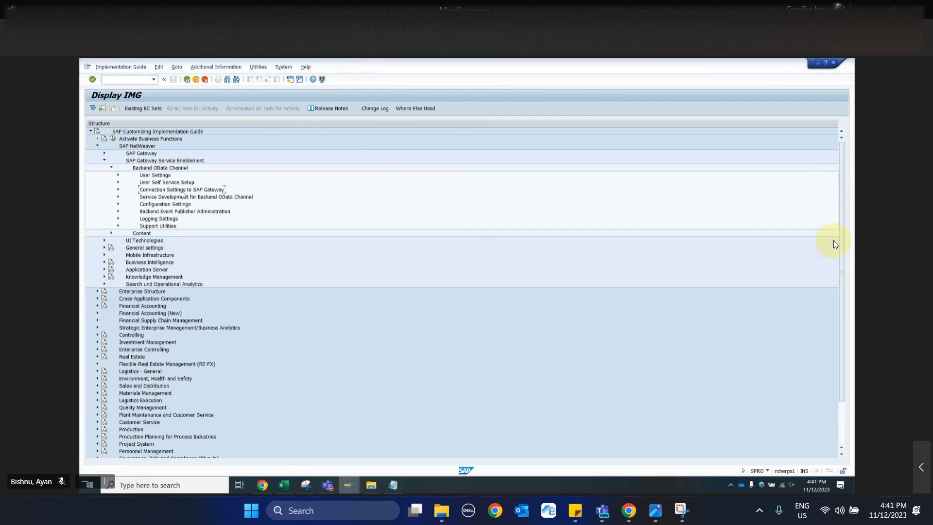
click(118, 190)
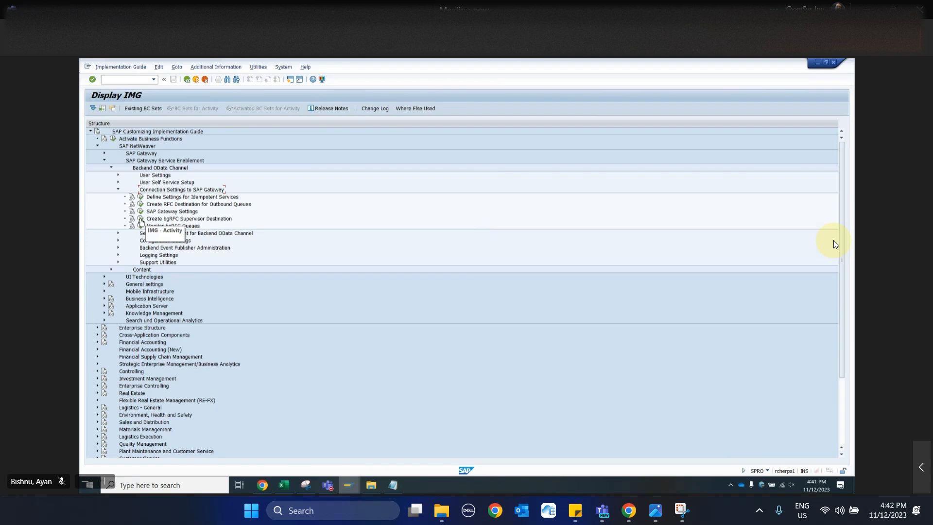
click(141, 220)
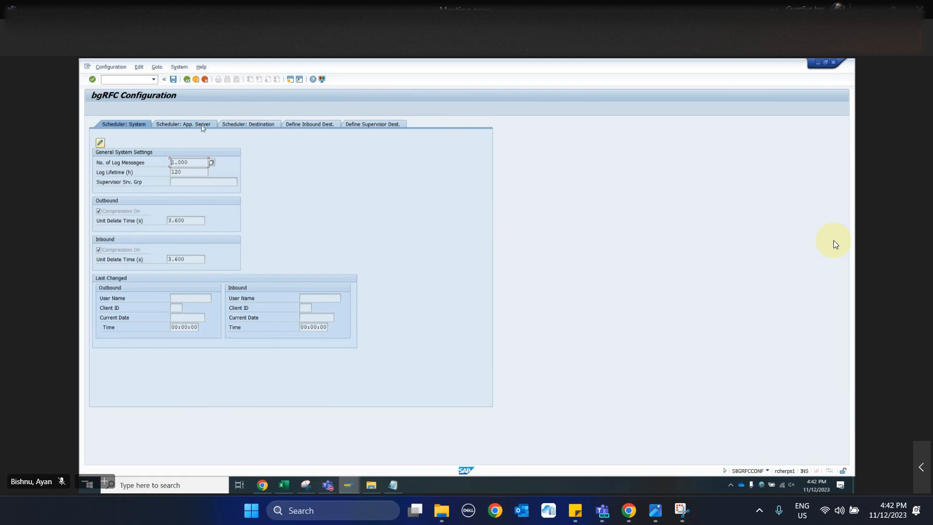
Review the bgRFC scheduler destination, the prefixes of inbound destination RTI_INBOUND and the defined supervisor destination
click(253, 125)
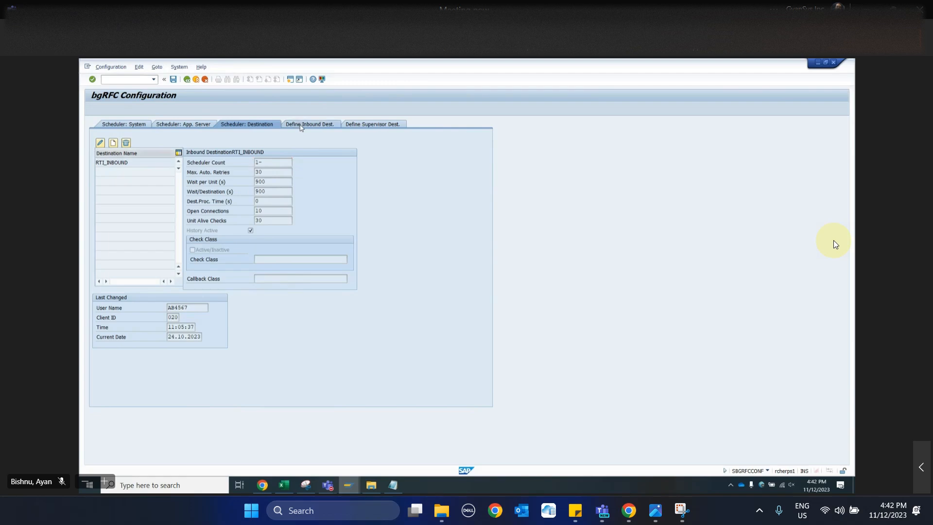
click(301, 125)
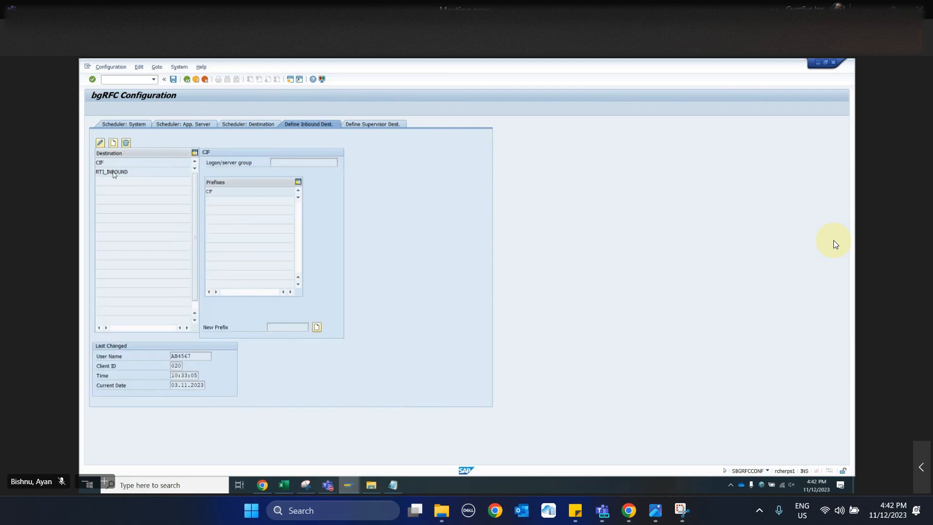
click(113, 173)
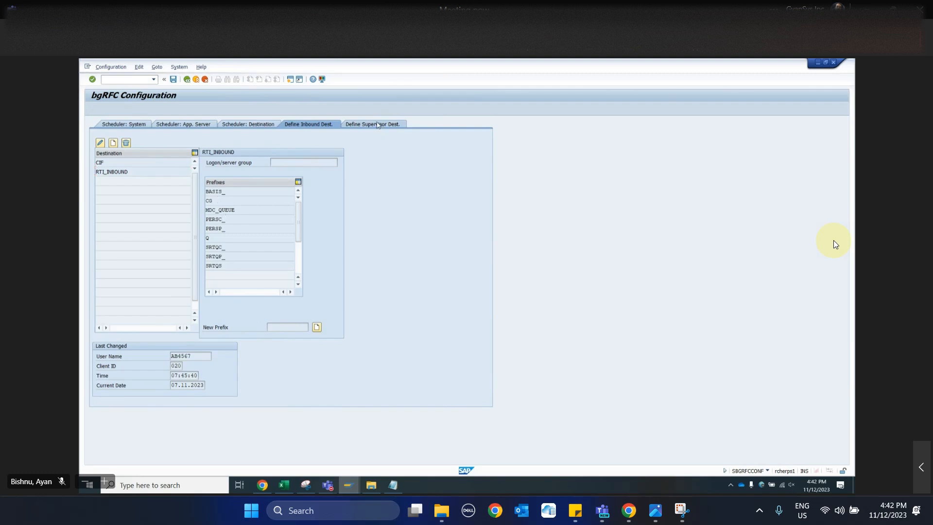
click(377, 124)
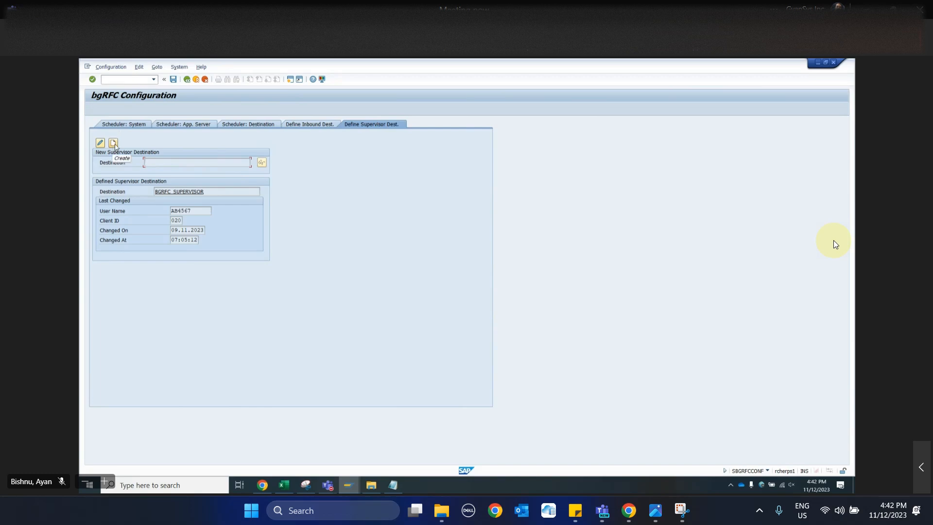
drag(211, 193, 151, 201)
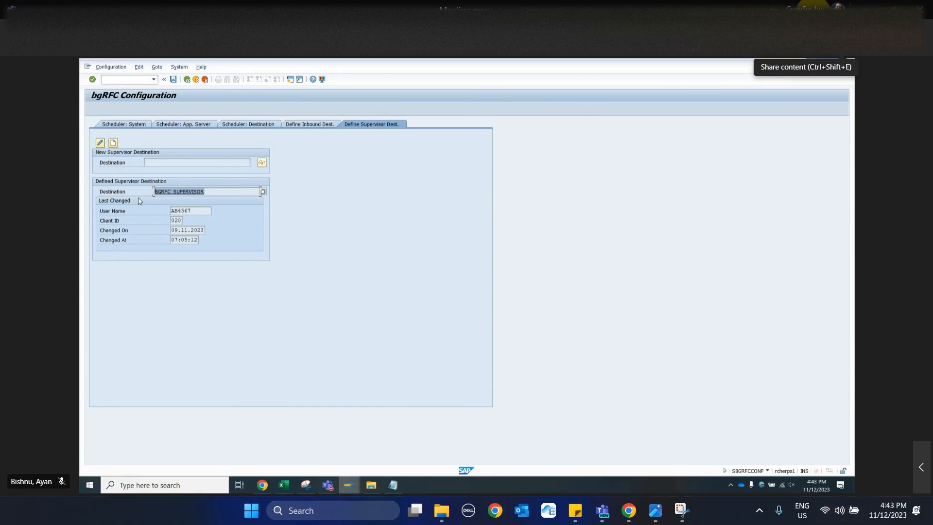
Switch to SAP IBP in the browser, open the Planning Areas app from Model Configuration and locate planning area RTIPOC
click(867, 6)
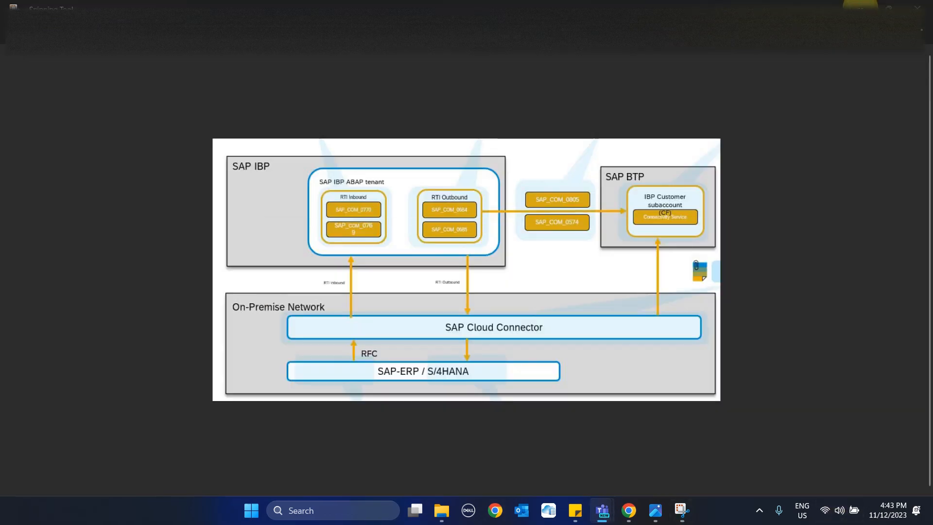
click(860, 6)
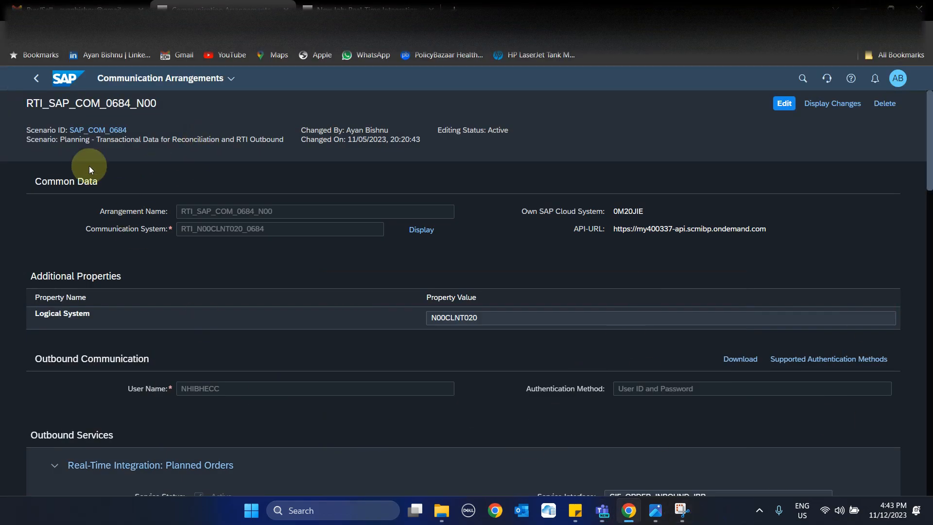
click(60, 84)
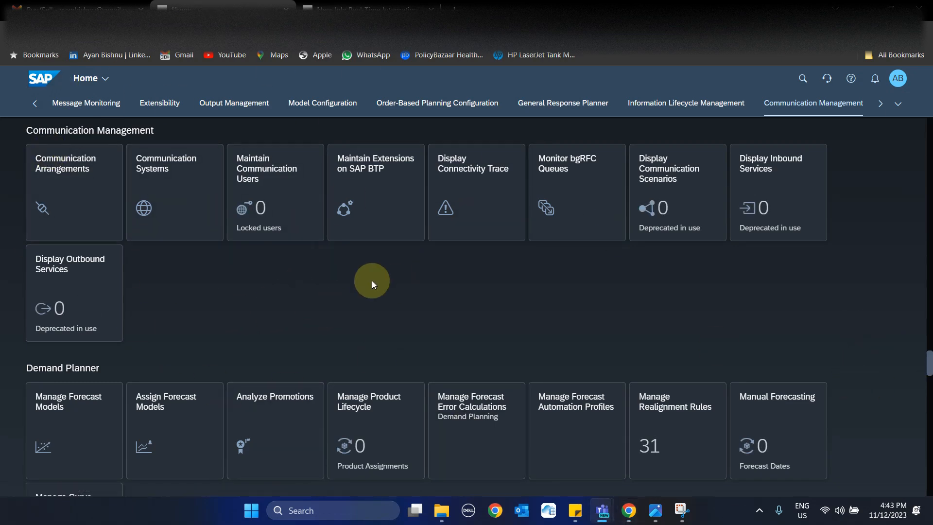
click(898, 104)
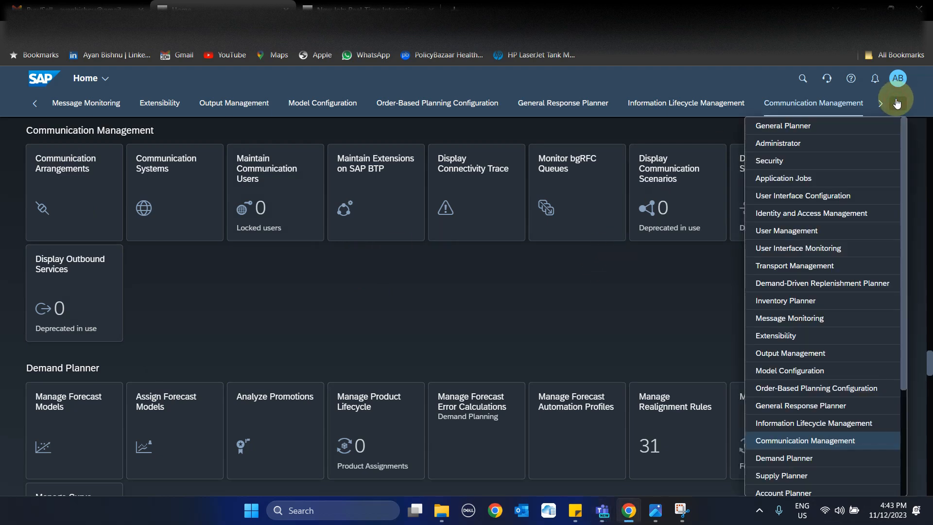
scroll(854, 357, down, 1)
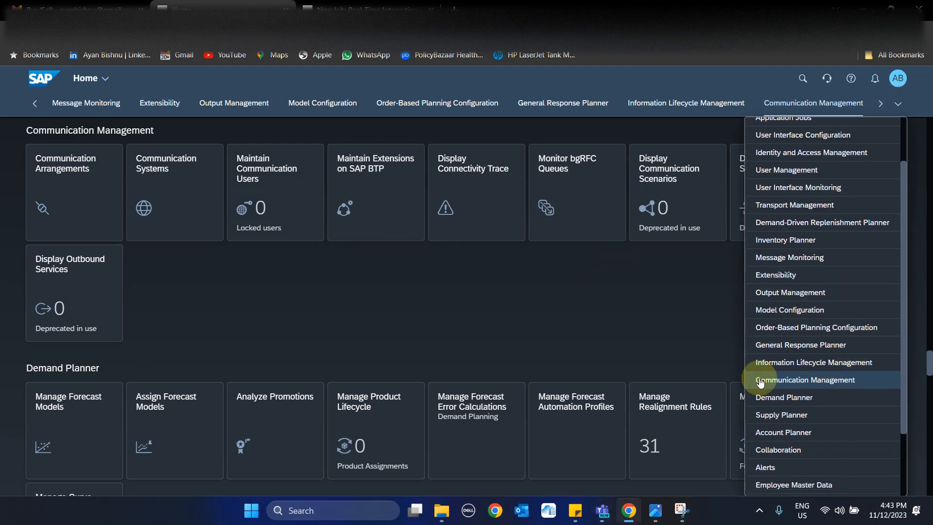
click(780, 309)
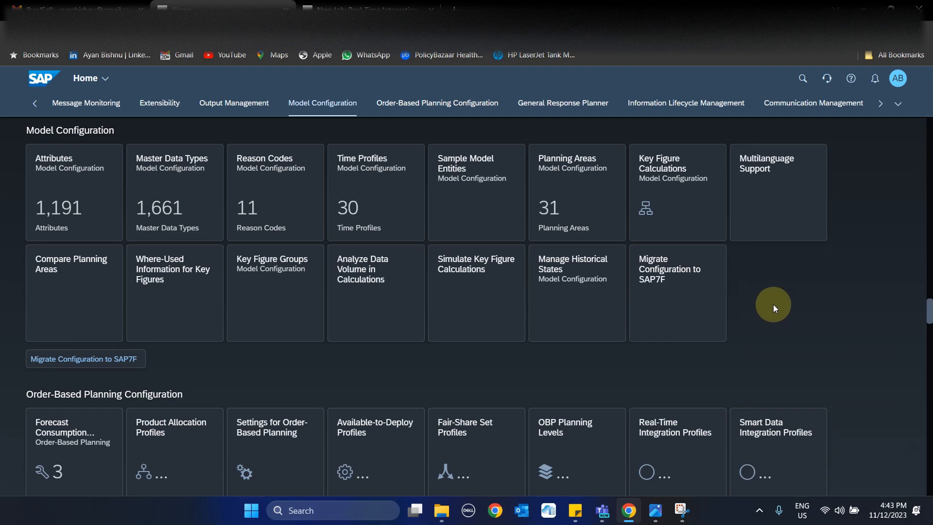
click(598, 183)
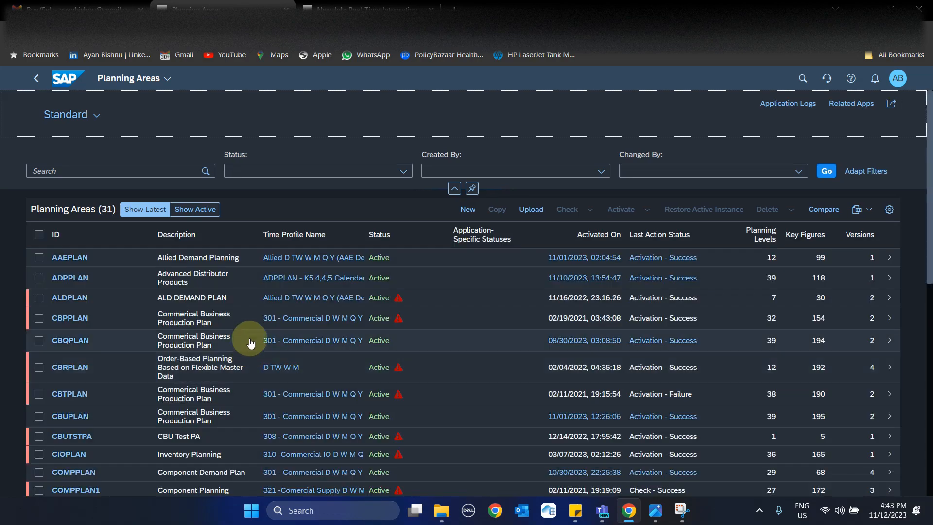
scroll(249, 354, down, 10)
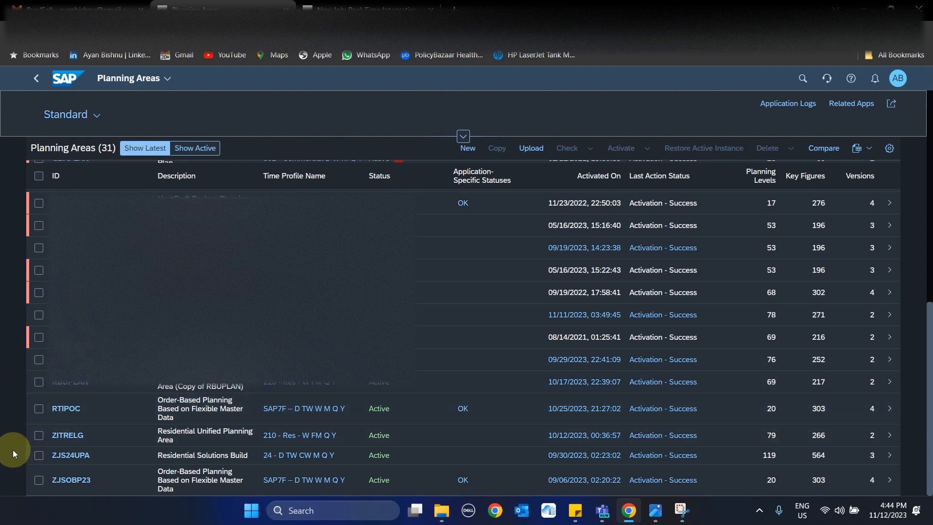
click(61, 418)
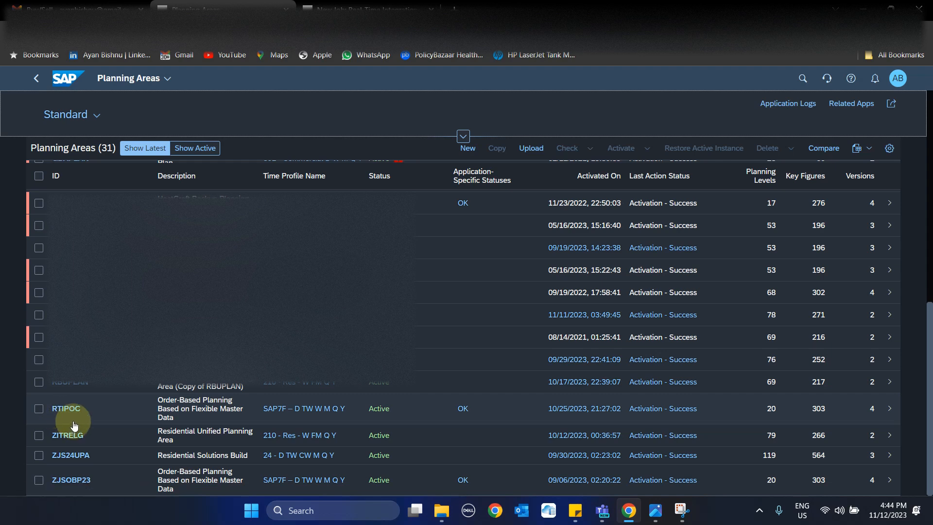
Search the apps for "real", open Real-Time Integration Profiles and display the details of profile RTI_POC
click(803, 79)
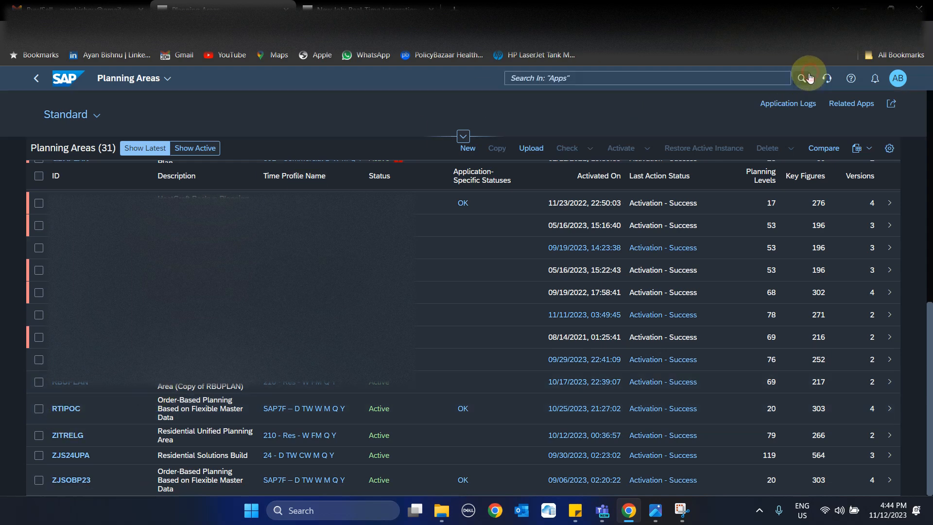
text(real)
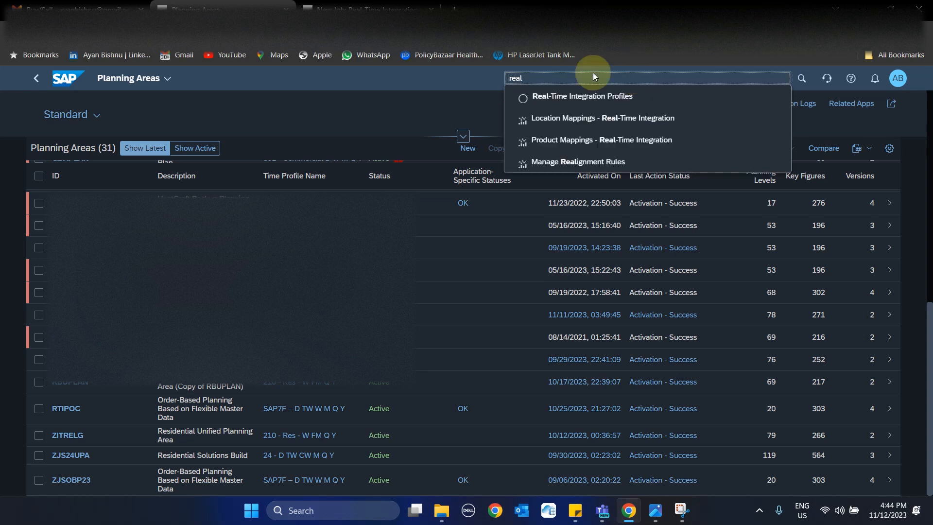
click(565, 99)
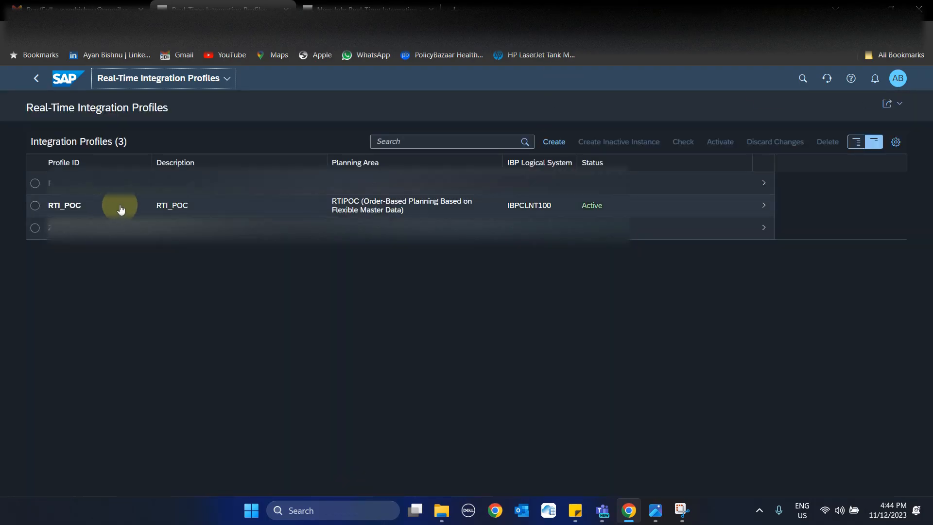
click(34, 206)
click(766, 206)
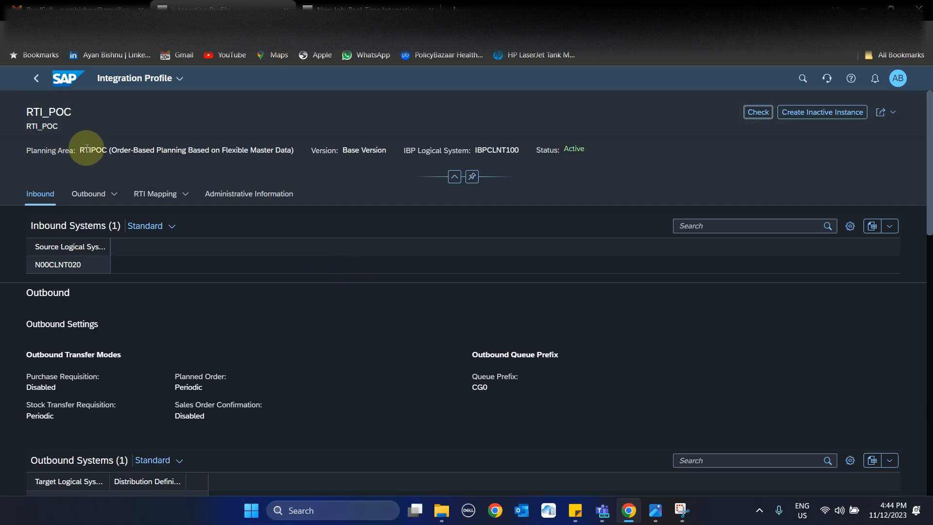
Review the planning area, version, IBP logical system, inbound source system and outbound transfer modes of integration profile RTI_POC
drag(80, 155, 107, 153)
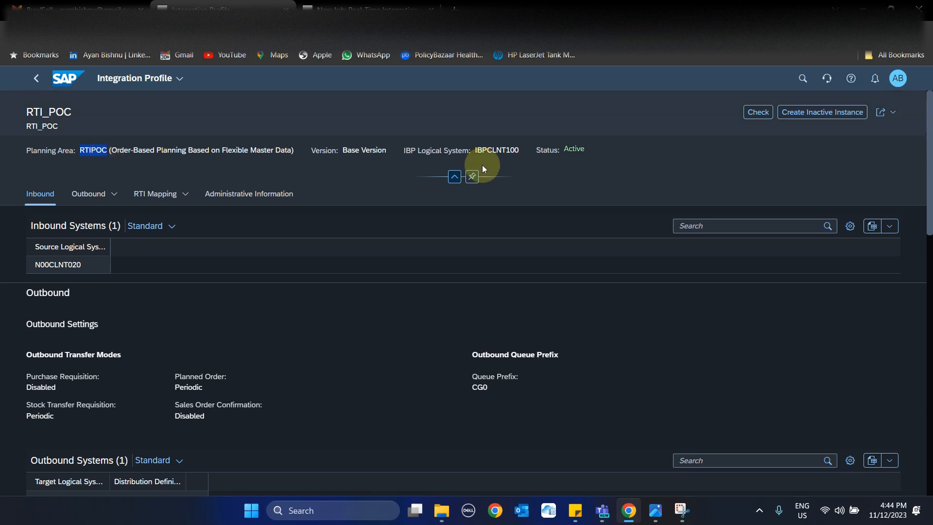
drag(342, 150, 375, 151)
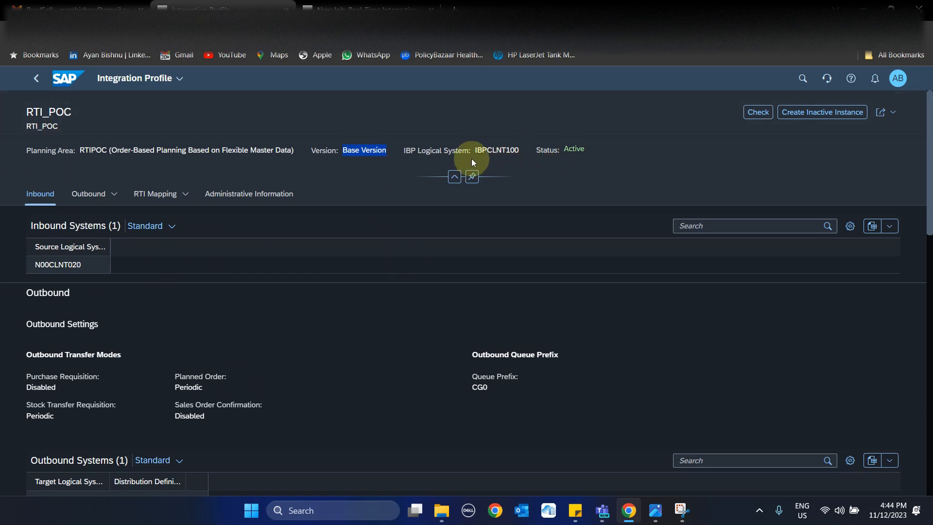
drag(474, 150, 519, 154)
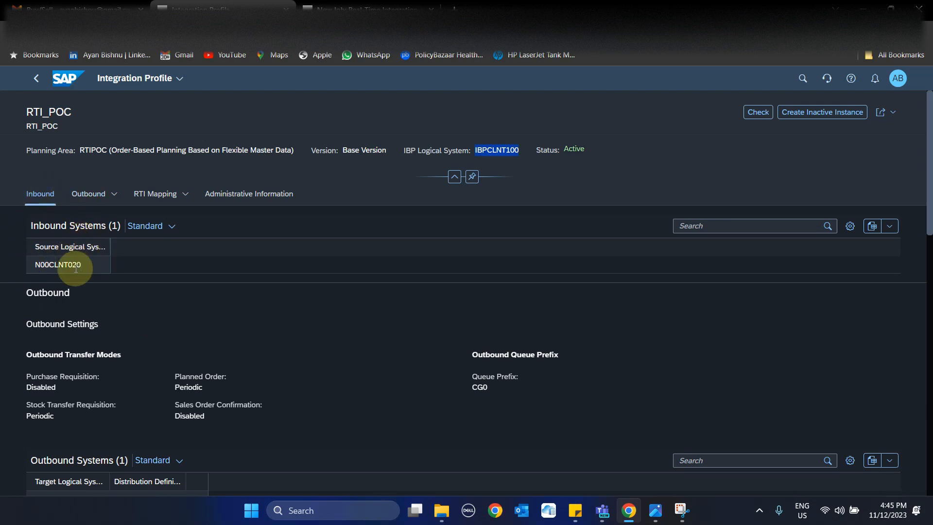
drag(36, 267, 68, 270)
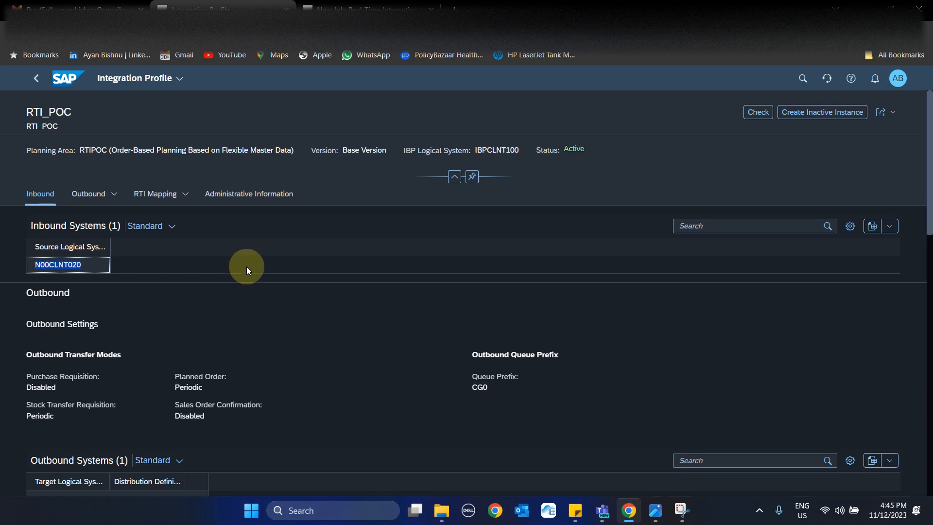
scroll(246, 266, down, 1)
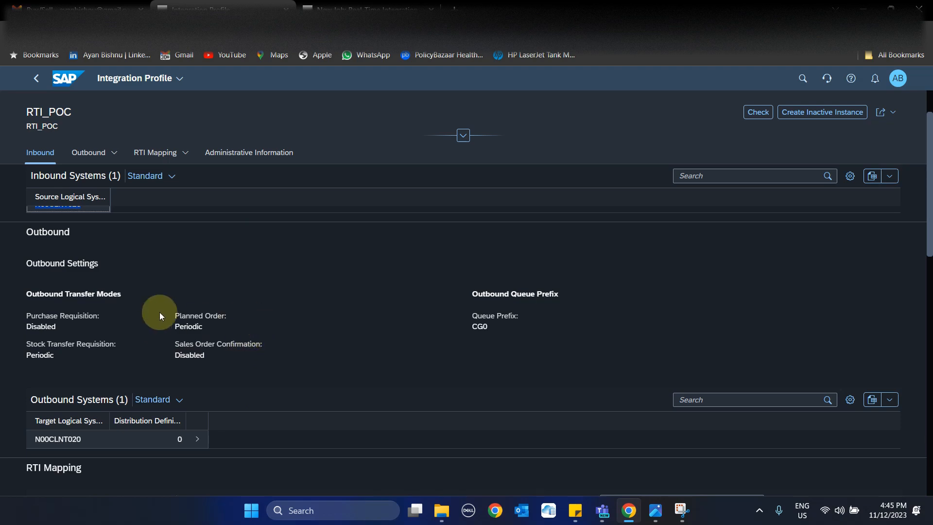
click(197, 307)
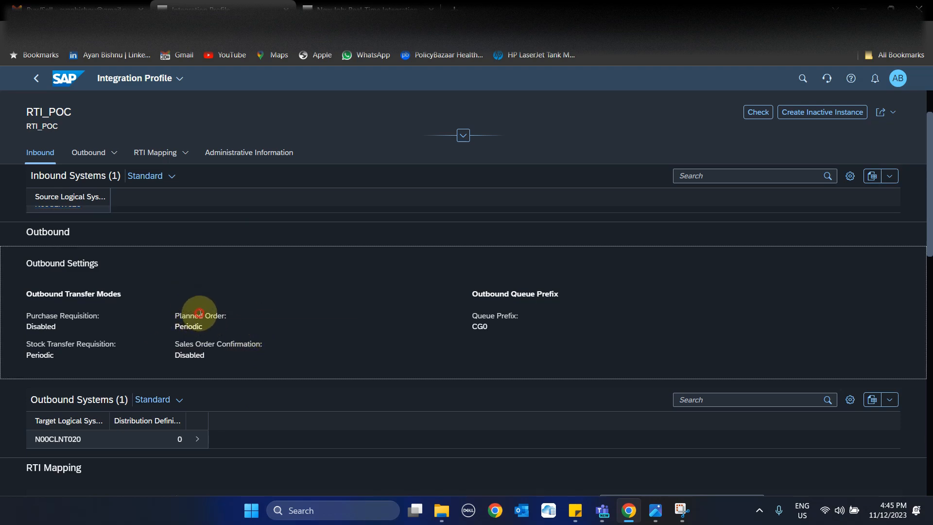
click(88, 343)
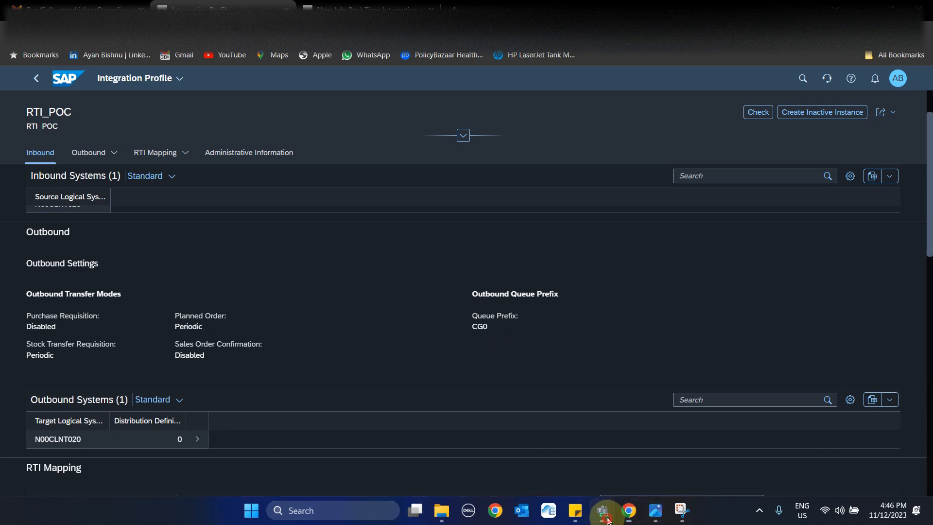
Check the queue name prefix for SAP IBP in the ECC session against profile RTI_POC's outbound queue prefix, and view the profile's outbound systems
mouse_move(602, 510)
click(597, 446)
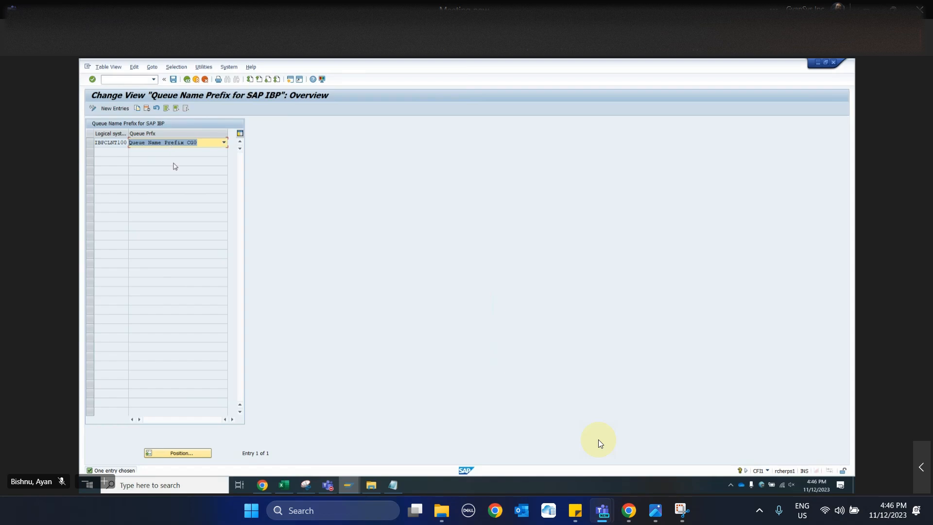
click(629, 511)
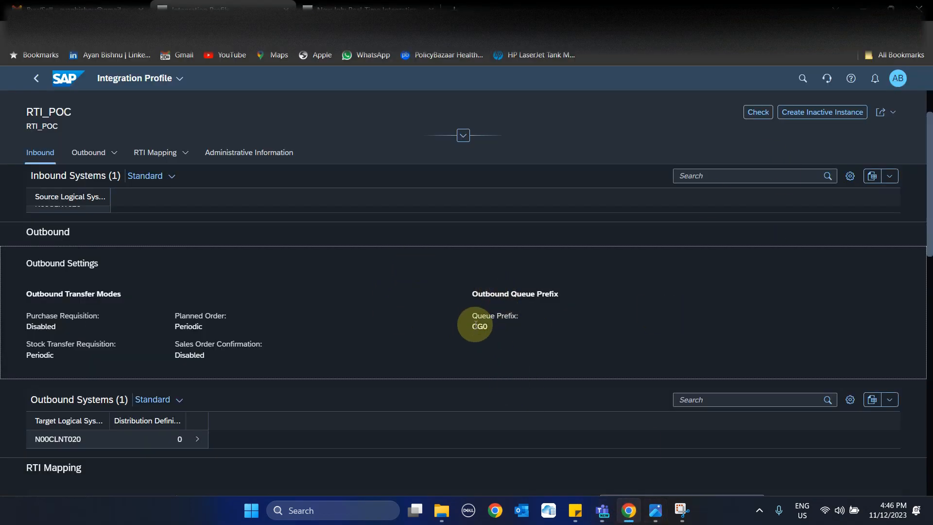
scroll(475, 325, down, 3)
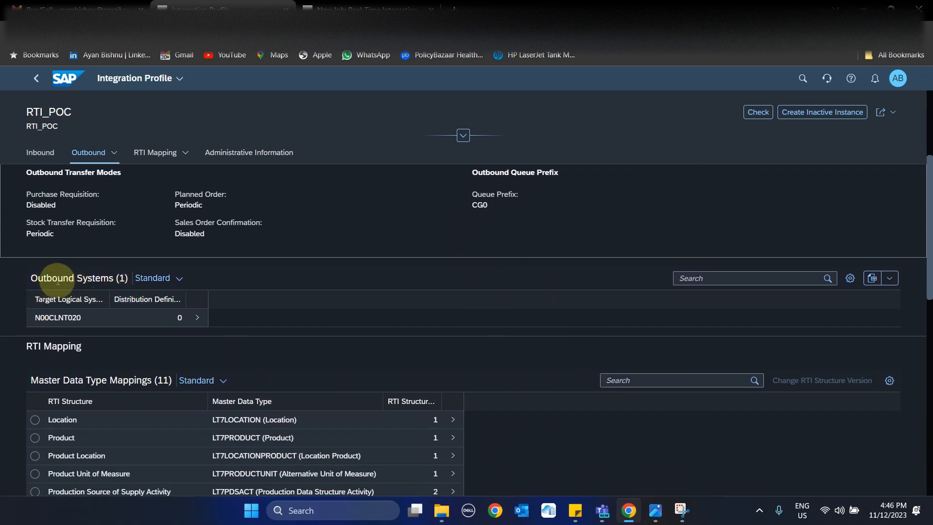
Review the inbound source system, outbound target system and master data type mappings of integration profile RTI_POC
scroll(60, 238, up, 2)
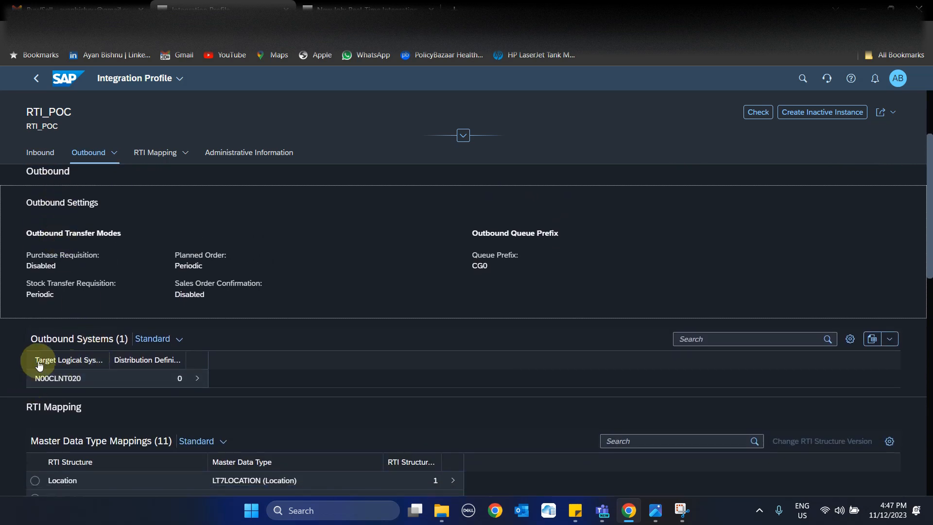
scroll(39, 377, up, 2)
scroll(40, 376, up, 2)
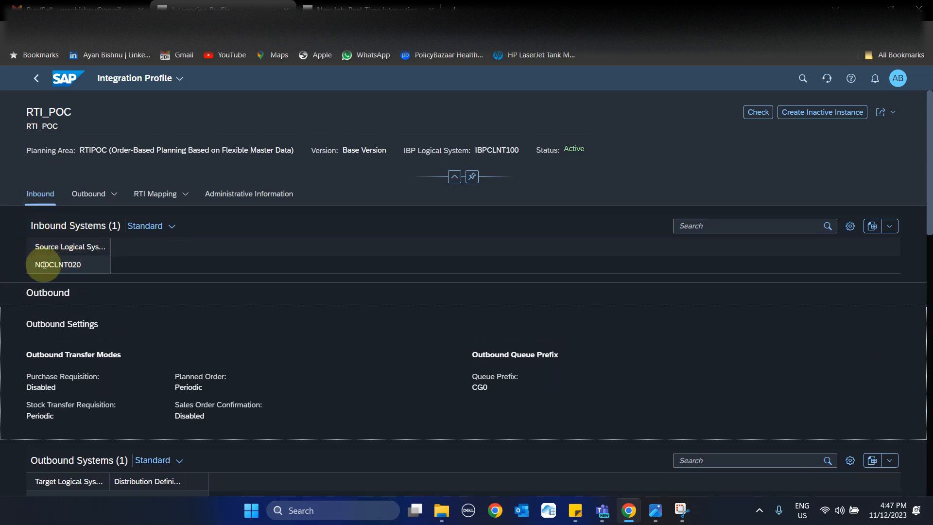
scroll(73, 260, down, 5)
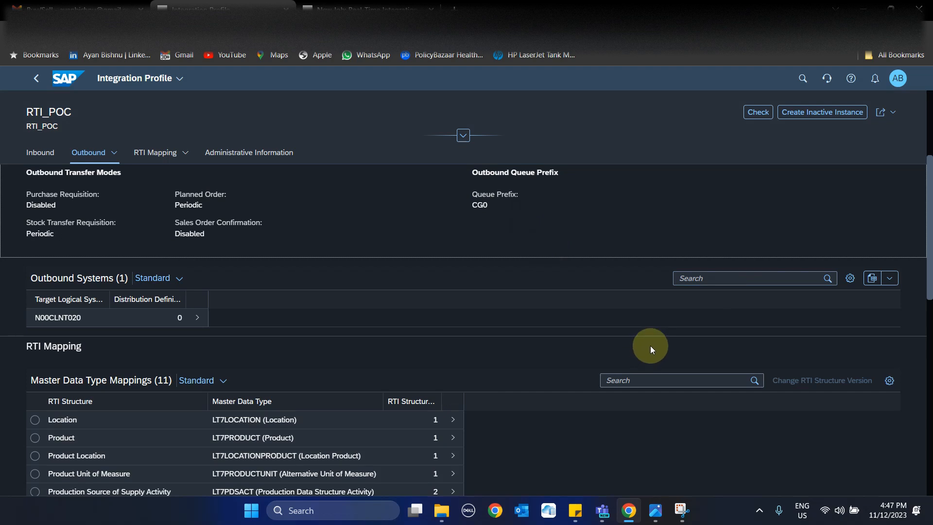
Create an application job from the template Real-Time Integration (Calendar, UoM, Currency) and dismiss the update notice
click(342, 5)
click(488, 306)
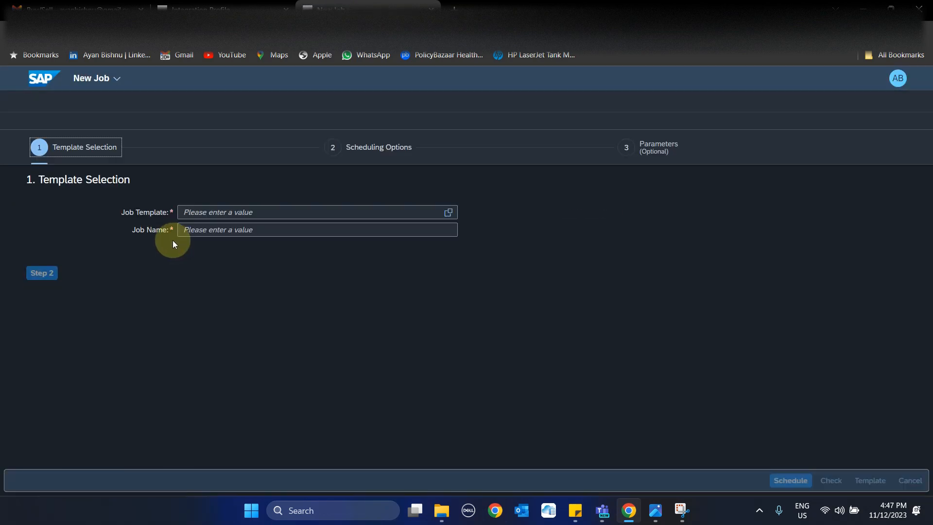
click(230, 216)
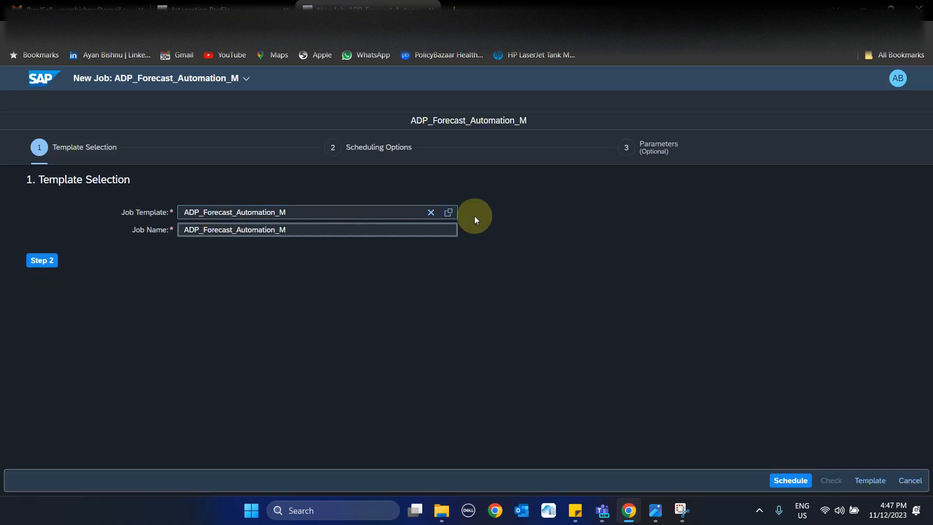
click(428, 211)
text(currency)
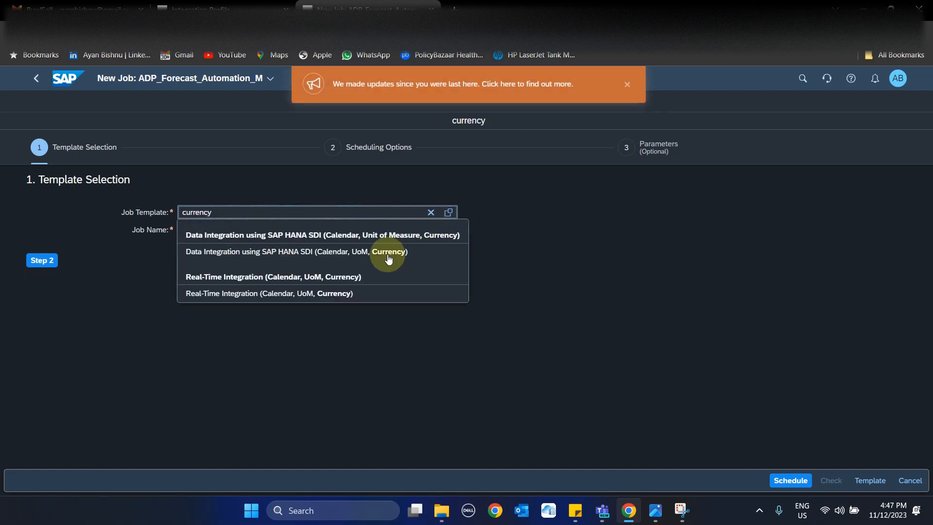
click(230, 295)
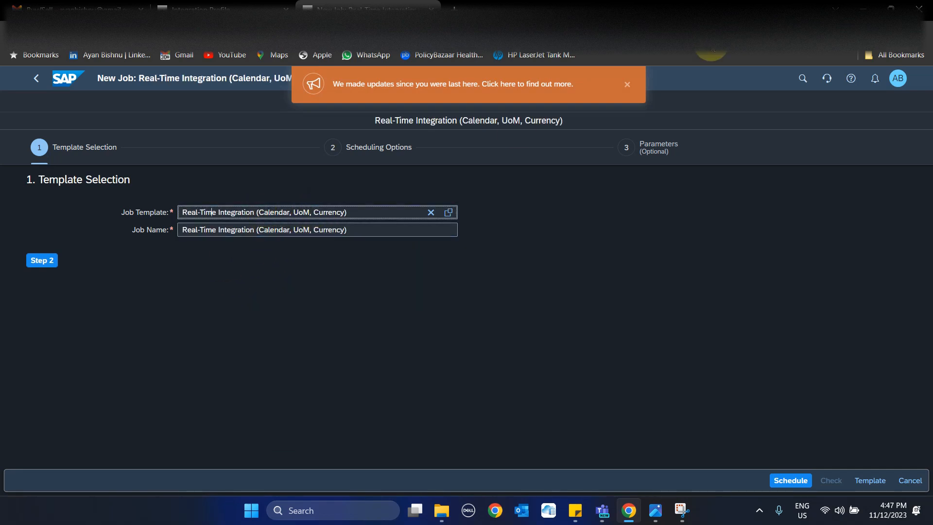
click(627, 84)
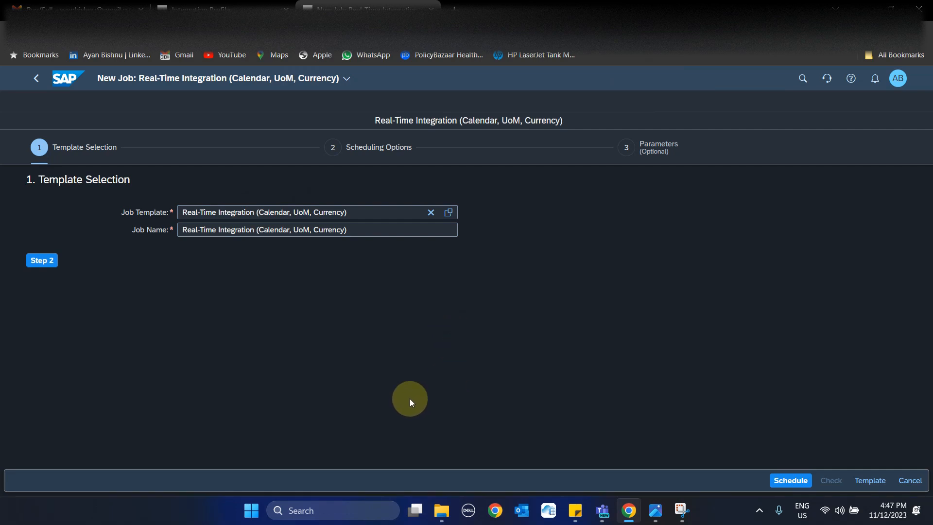
Advance to the job's parameters, set the source logical system to N00CLNT020 and enable Erase Prev. Integrated Data
click(31, 260)
click(42, 280)
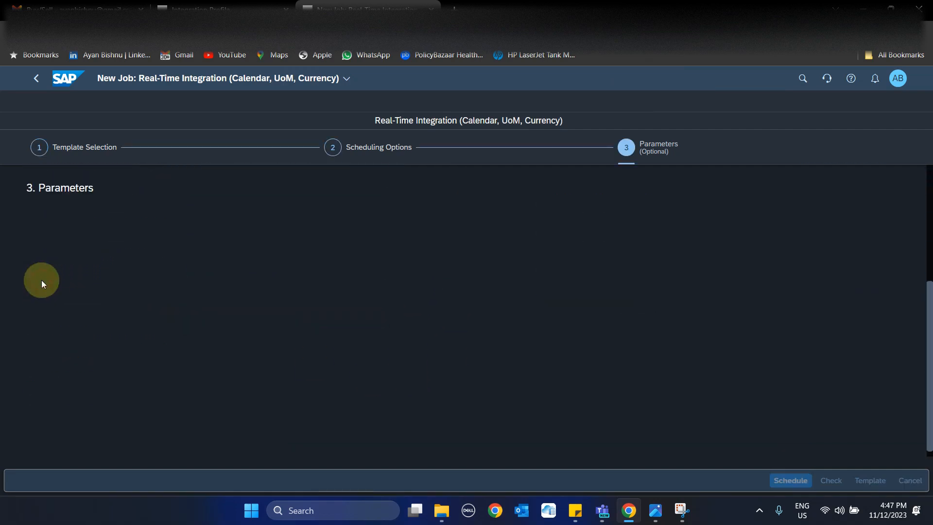
click(100, 259)
click(452, 267)
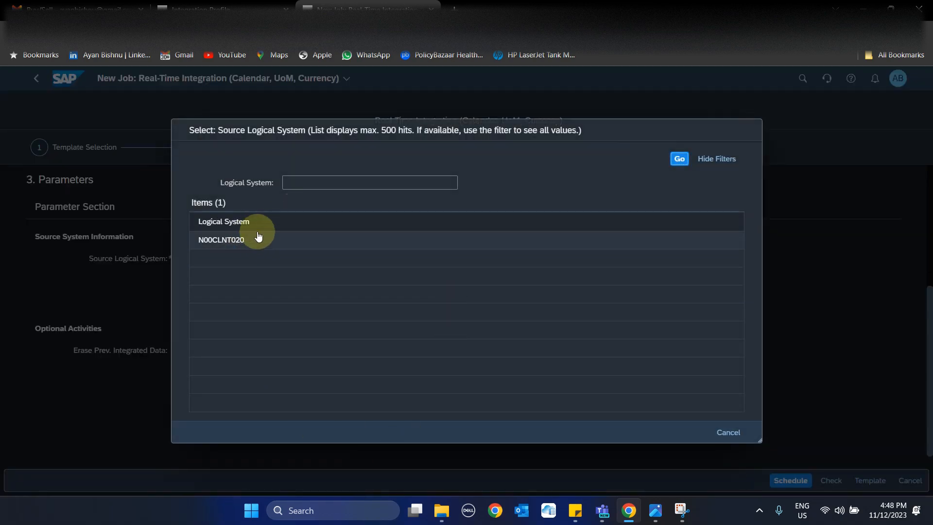
click(259, 238)
click(184, 355)
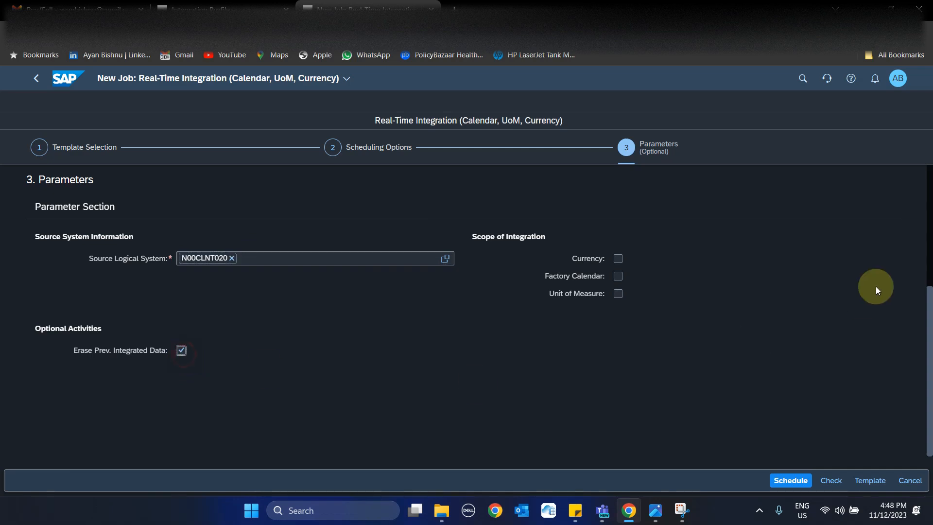
Include currency, factory calendar and unit of measure in the integration scope and schedule the job
click(618, 258)
click(618, 276)
click(618, 293)
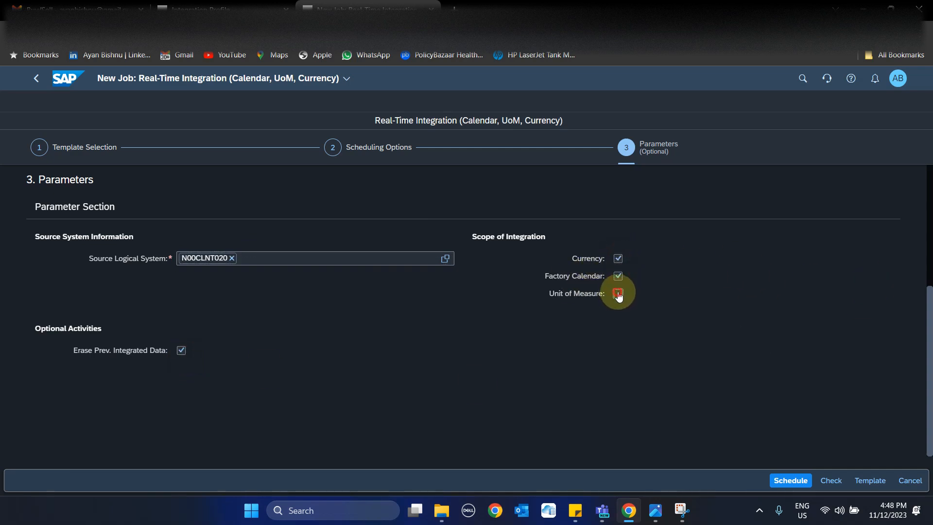
click(791, 480)
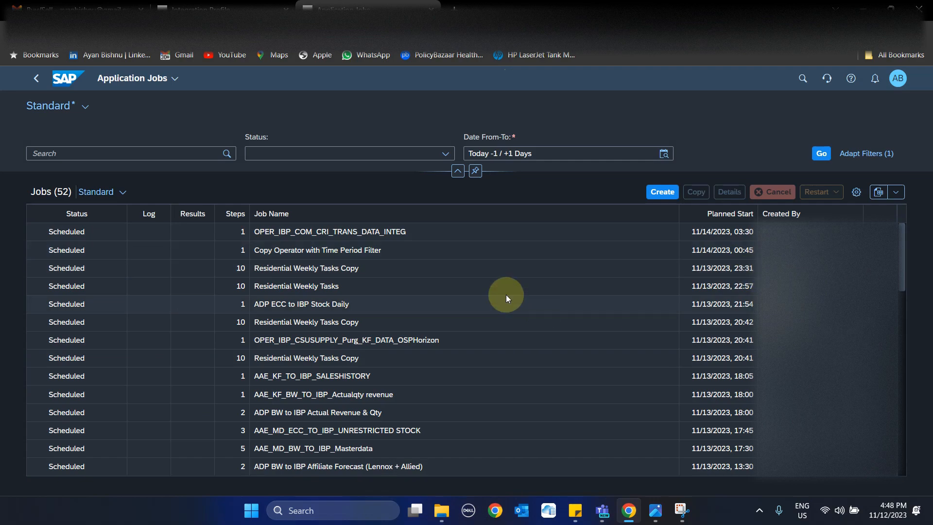
Refresh the application jobs, view the log of the Real-Time Integration (Calendar, UoM, Currency) job and return to the job list
scroll(504, 294, down, 5)
click(821, 154)
click(150, 287)
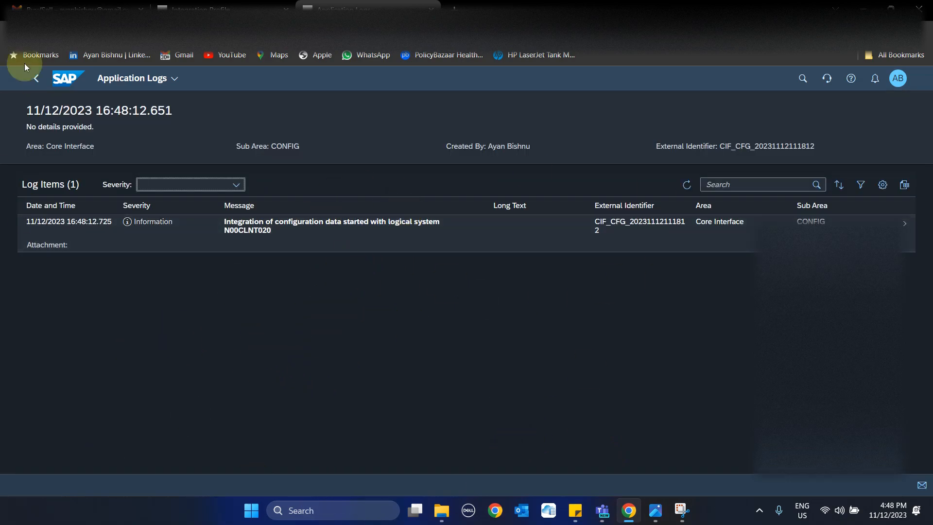
click(36, 79)
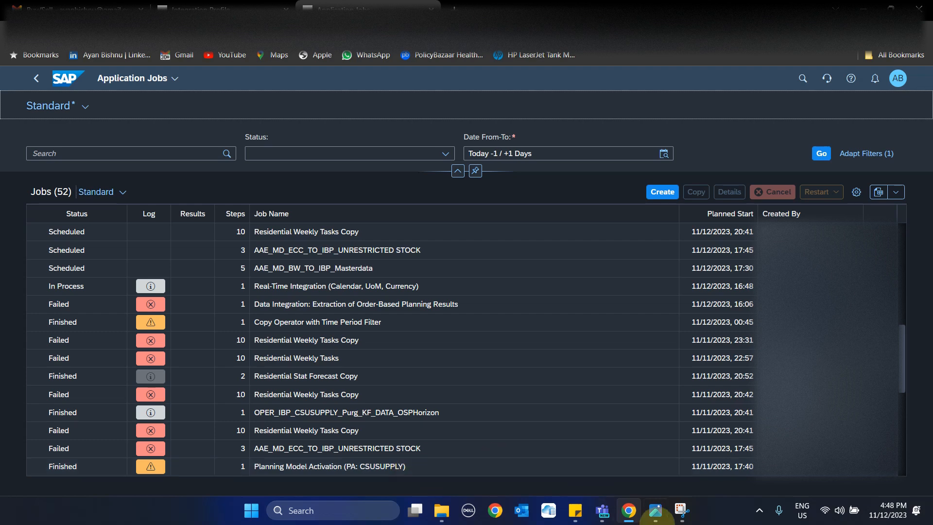
Switch to the ECC session to view the activation of integration model RTI_MD for IBPCLNT100, and return to SAP IBP in the browser
mouse_move(606, 510)
click(655, 448)
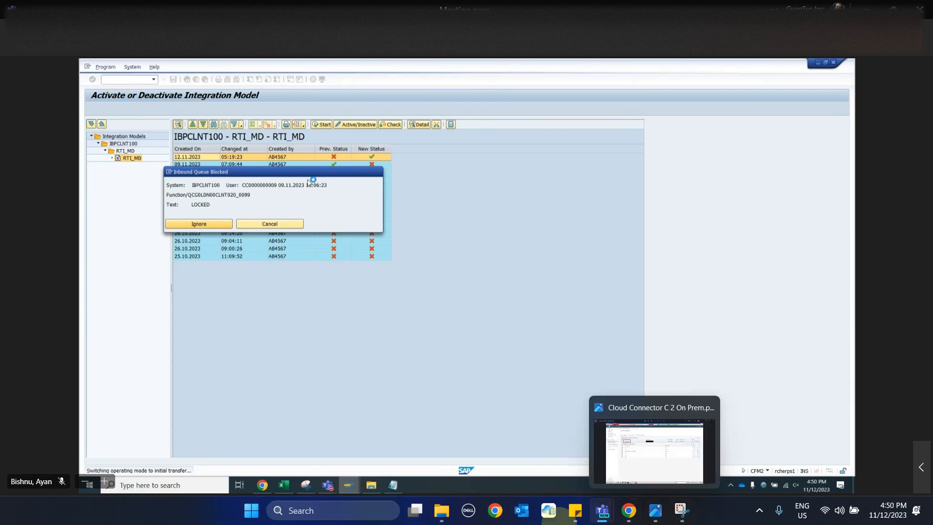
click(629, 517)
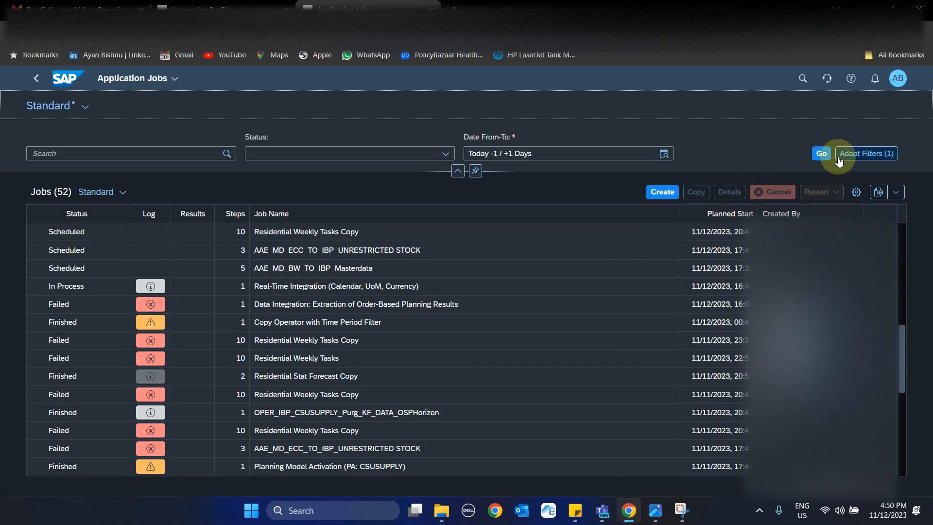
Refresh the jobs and the Real-Time Integration job's log, and check the initial data transfer logs in the ECC session
click(821, 153)
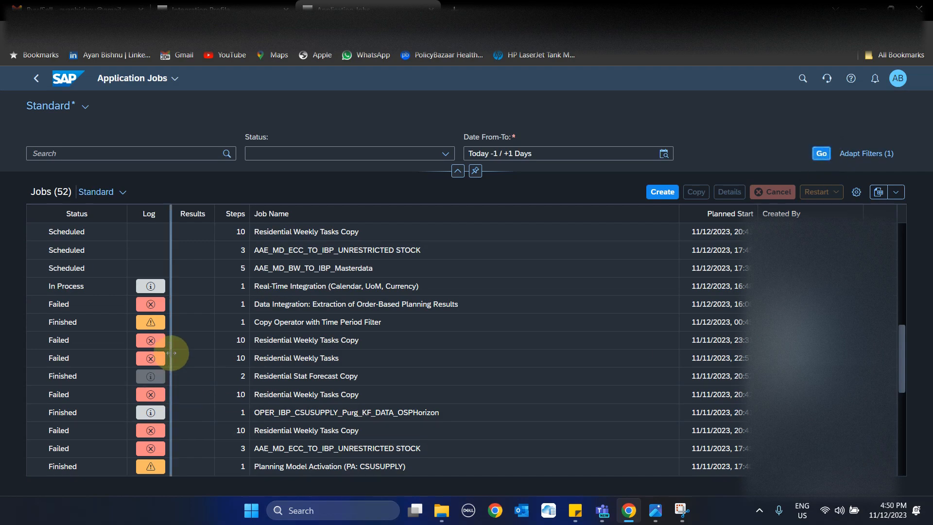
click(150, 286)
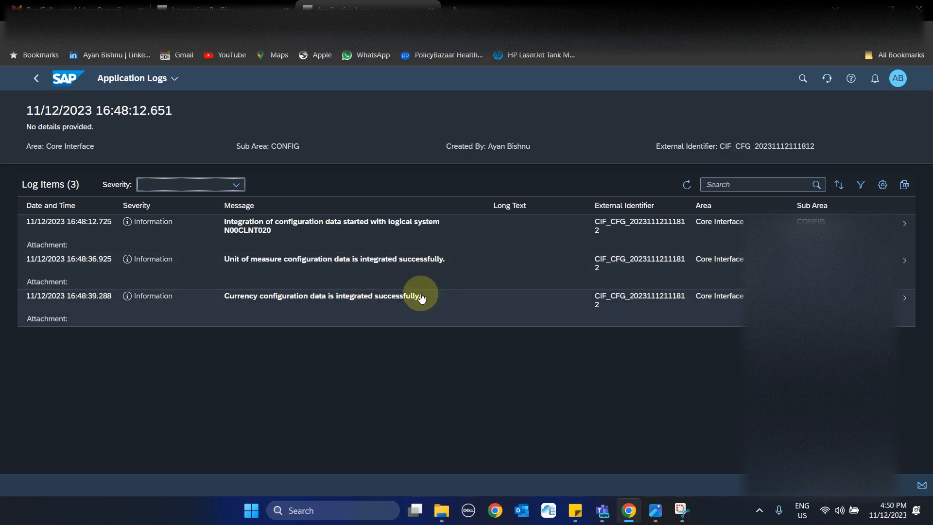
click(689, 184)
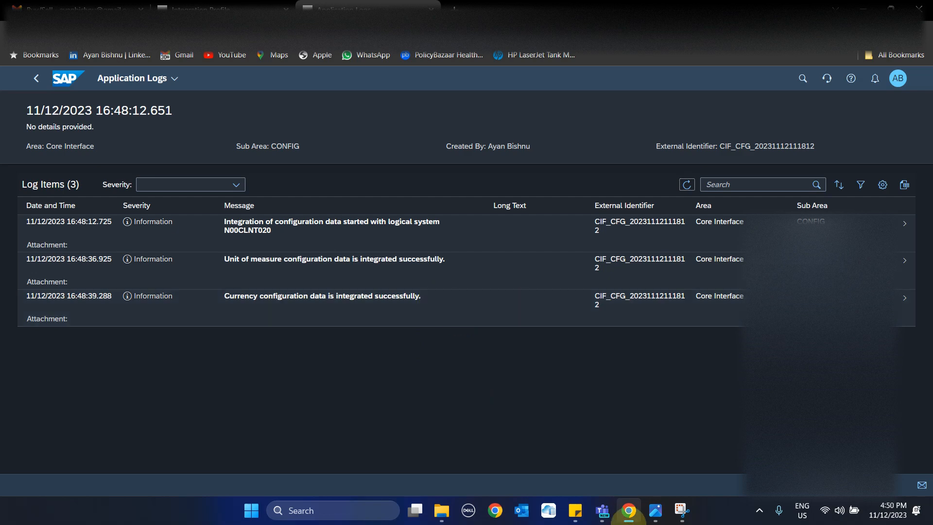
click(637, 467)
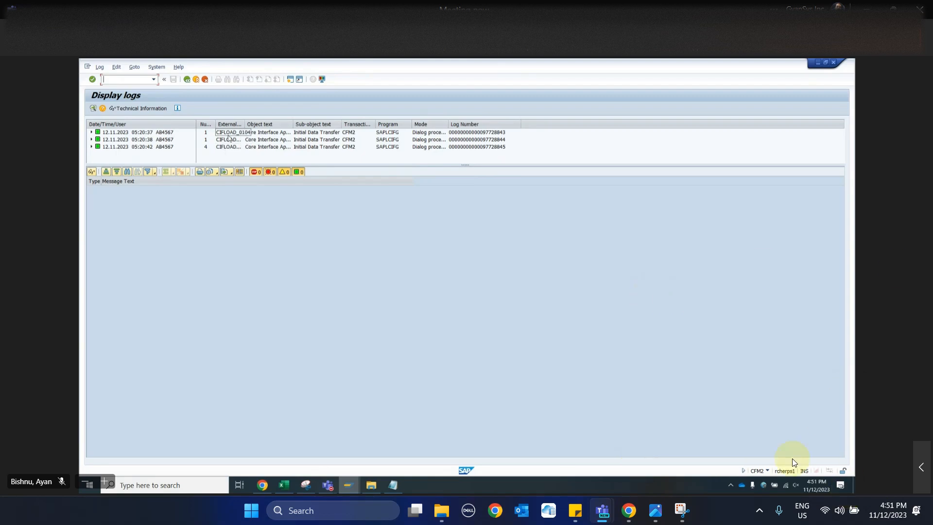
click(675, 437)
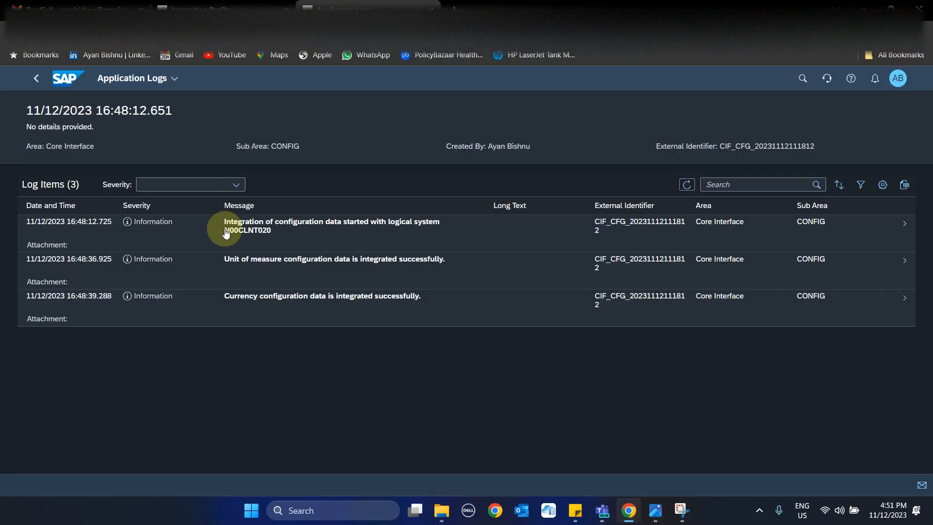
Open View Locations from General Response Planner and list the locations for version RTIPOC / Base Version
click(216, 6)
click(65, 78)
click(898, 104)
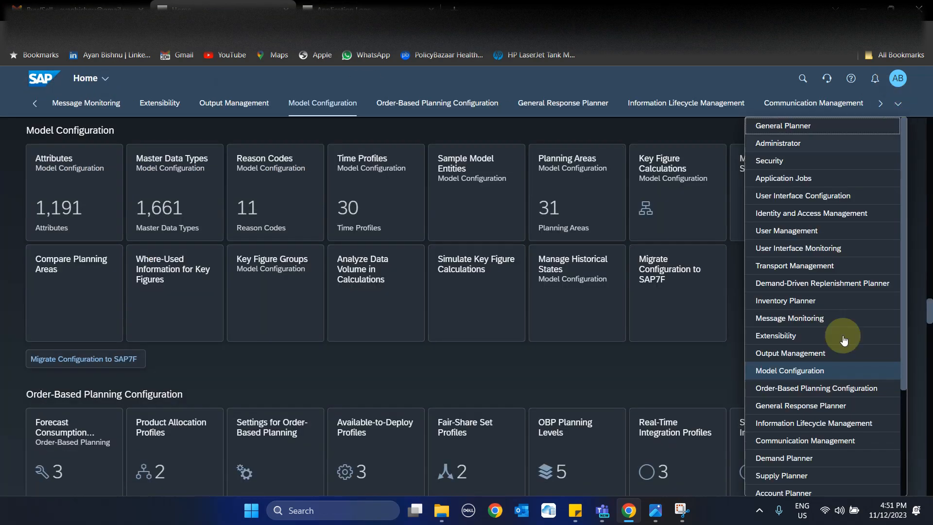
click(801, 408)
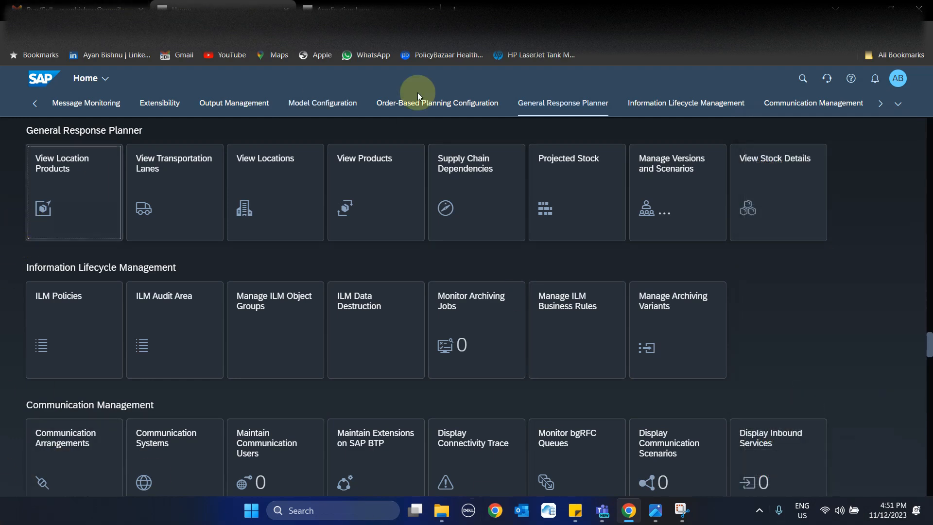
click(265, 188)
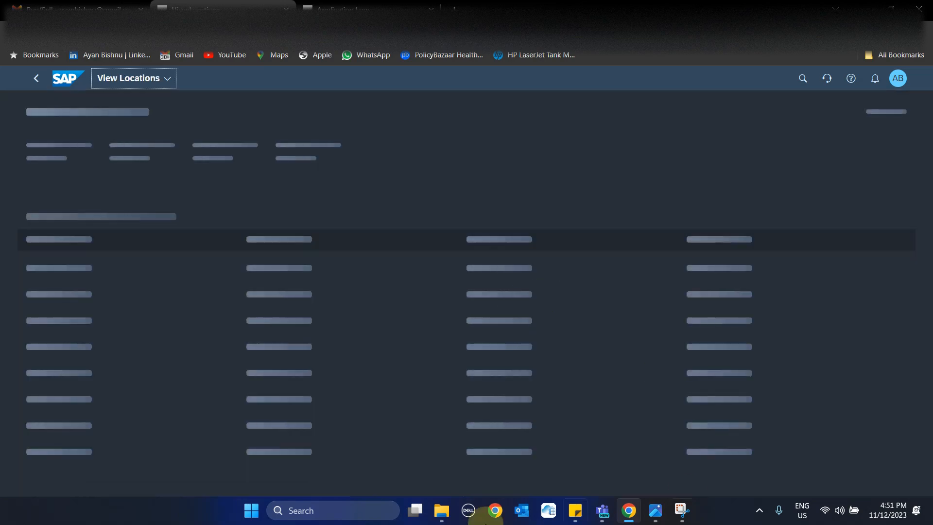
click(271, 151)
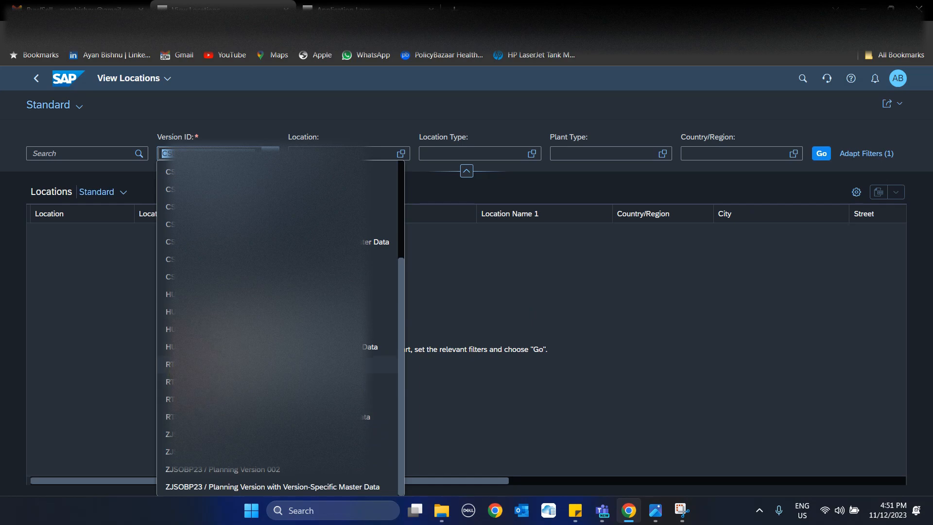
click(246, 368)
click(822, 153)
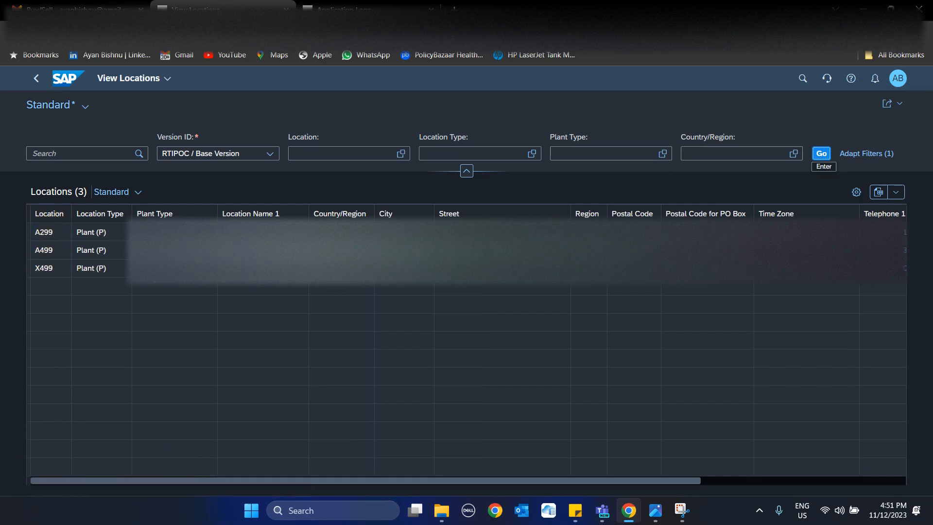
drag(666, 489, 222, 510)
Open View Location Products and list the location products for version RTIPOC / Base Version
click(38, 81)
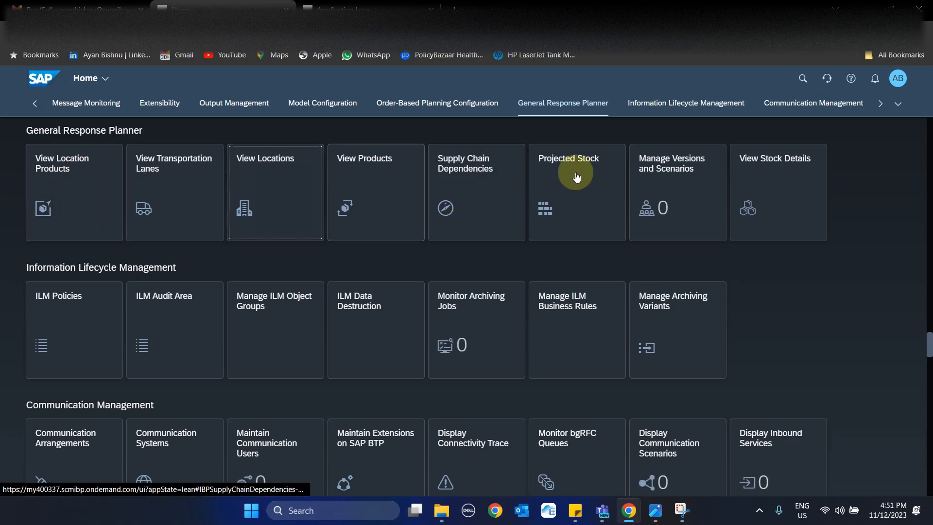
click(44, 195)
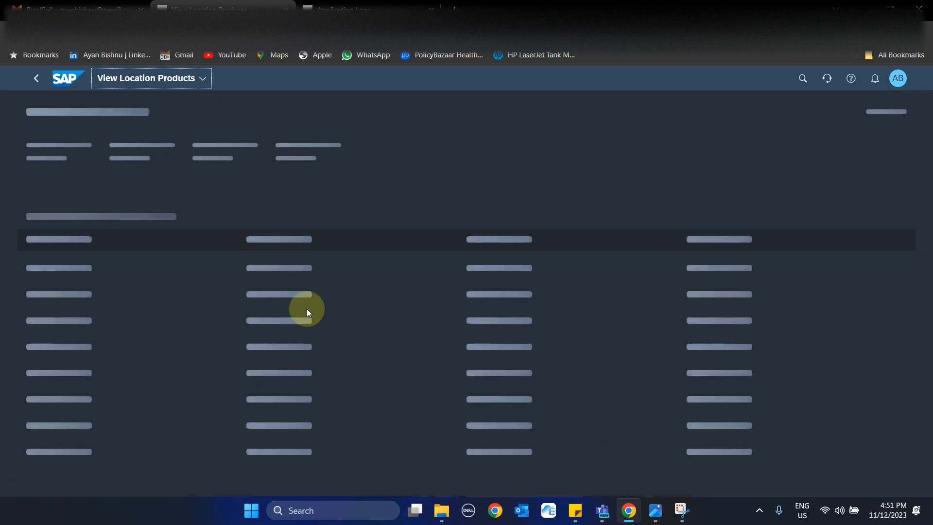
click(261, 154)
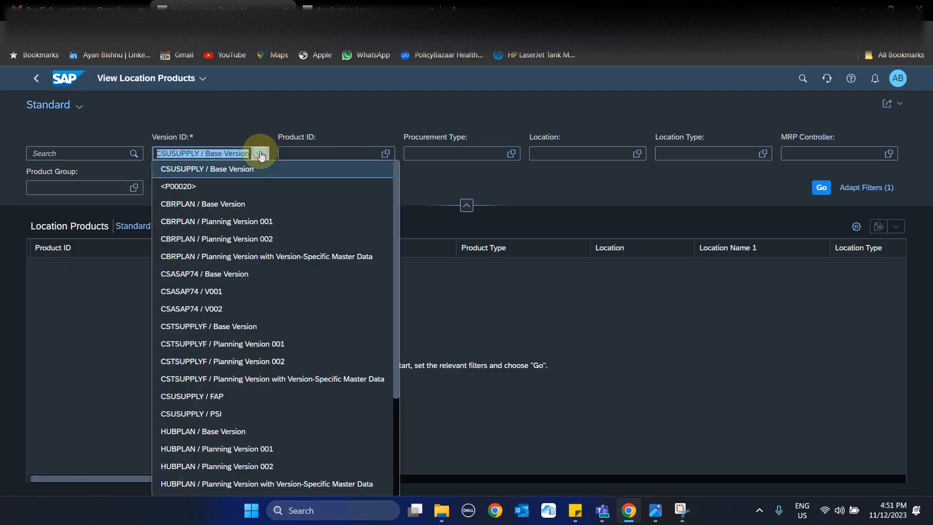
scroll(214, 340, down, 3)
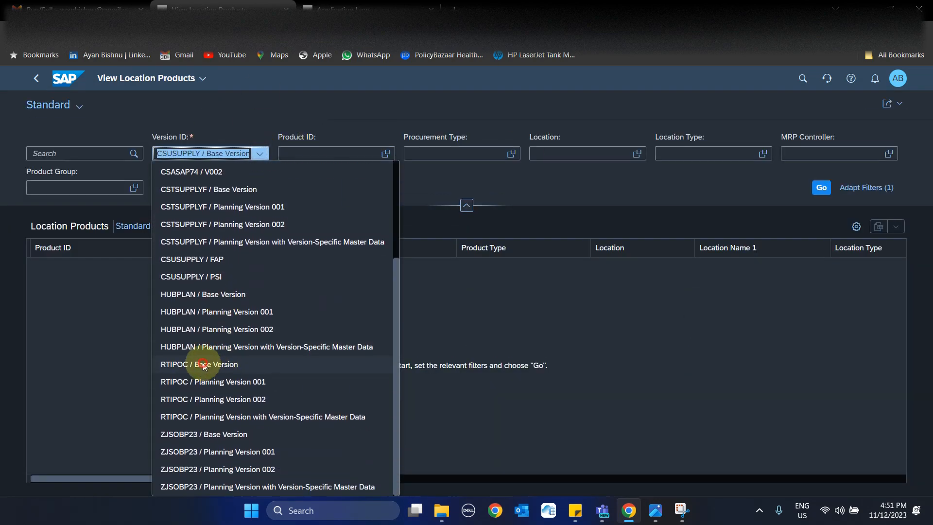
click(203, 365)
click(821, 188)
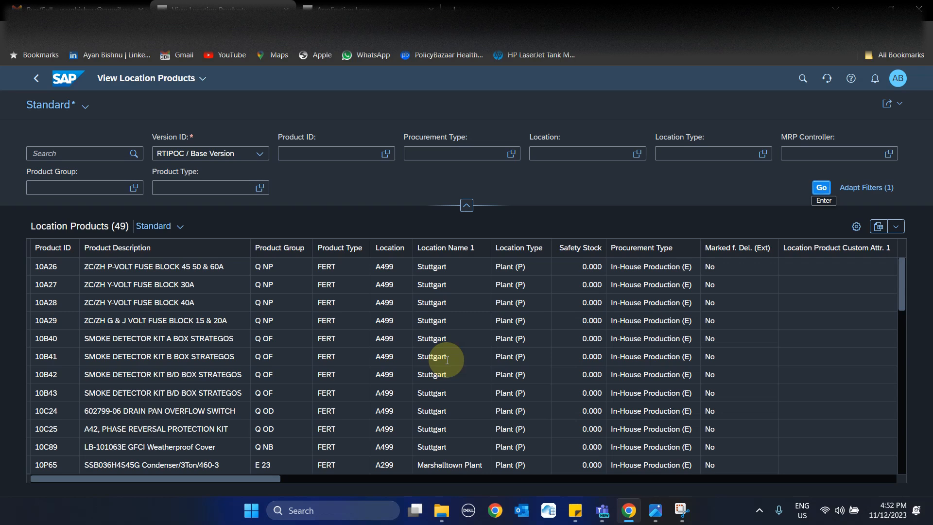
Refresh the configuration integration job's application log and sort its items by date and time in descending order
click(364, 7)
click(690, 186)
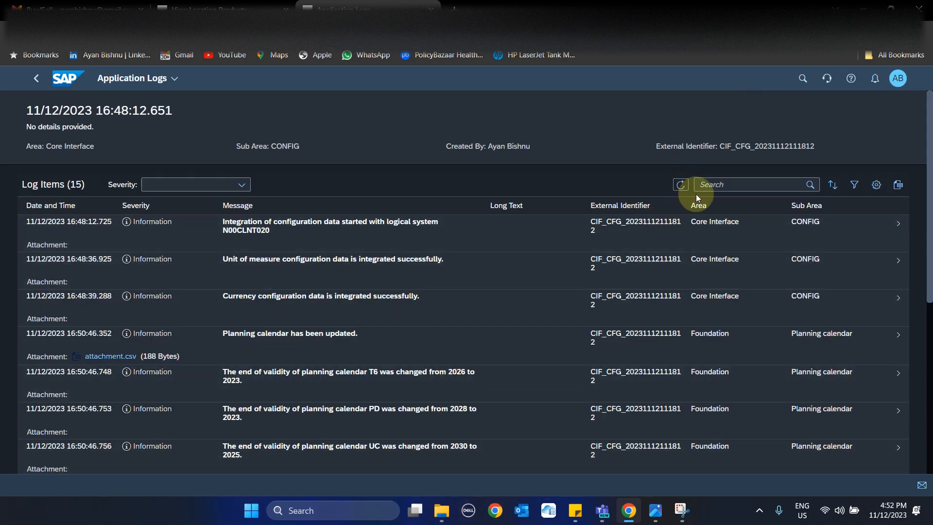
click(832, 184)
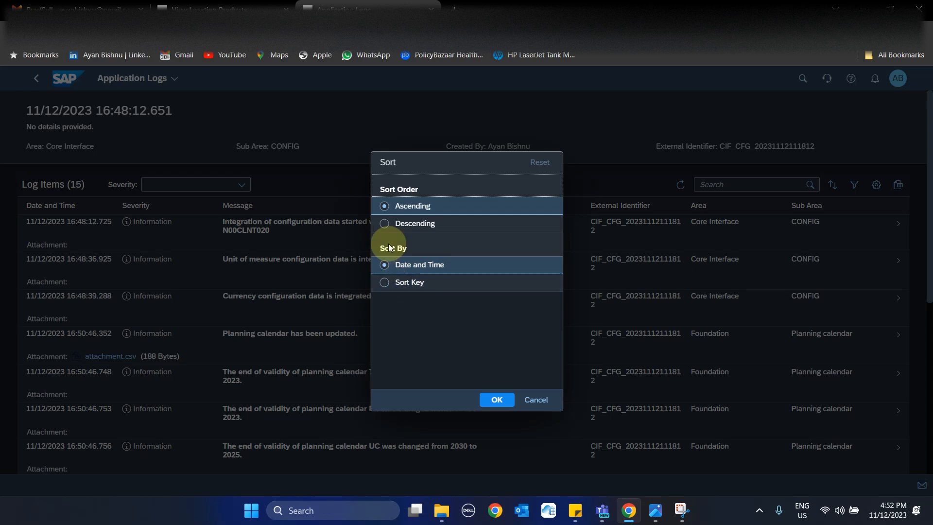
click(385, 223)
click(497, 399)
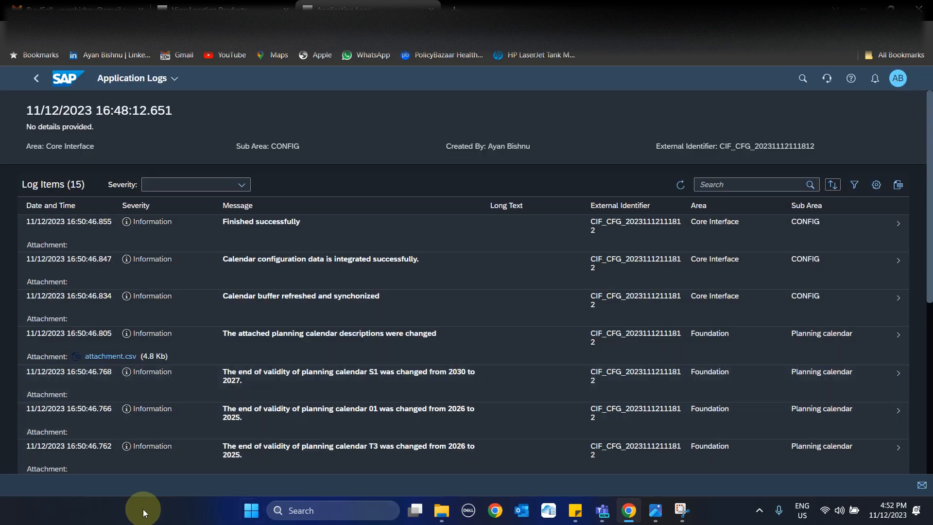
Open the "Planning calendar has been updated." log item, review the calendar IDs in its attachment content, and return to the home page
scroll(379, 329, down, 4)
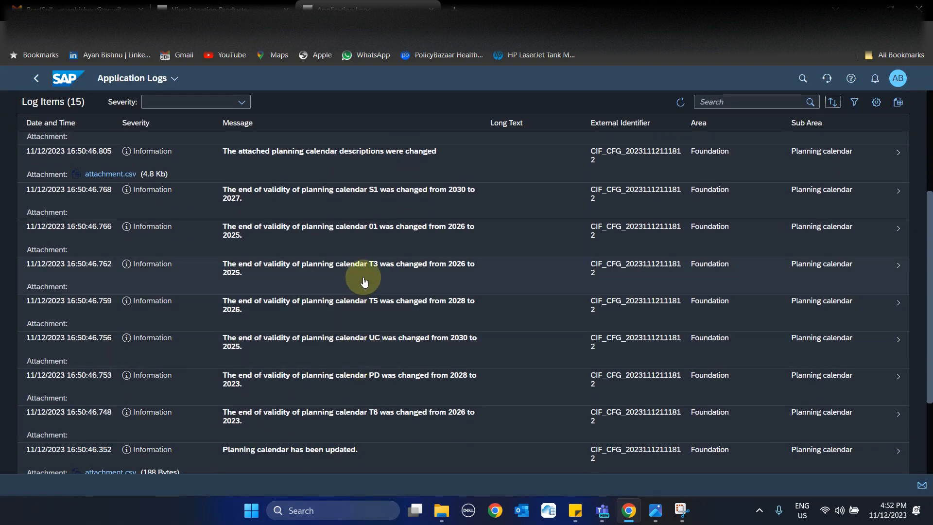
scroll(369, 243, down, 3)
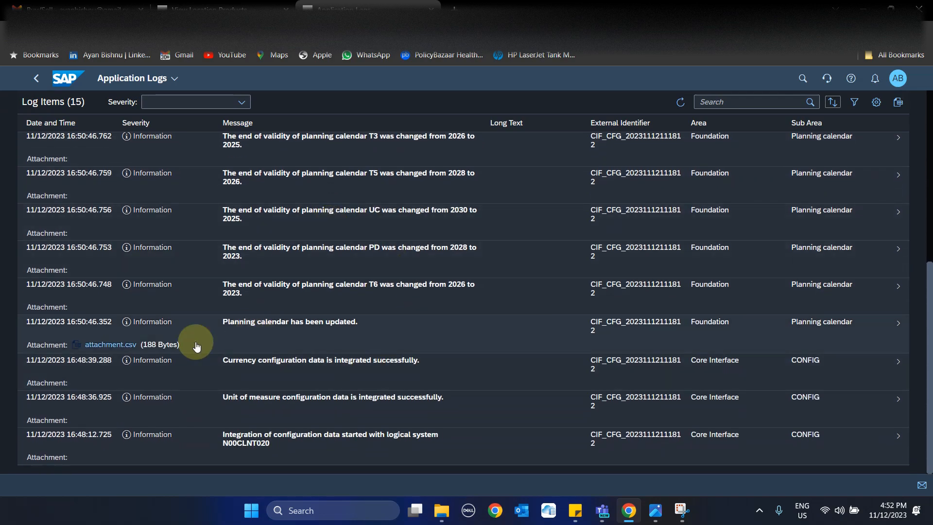
click(407, 337)
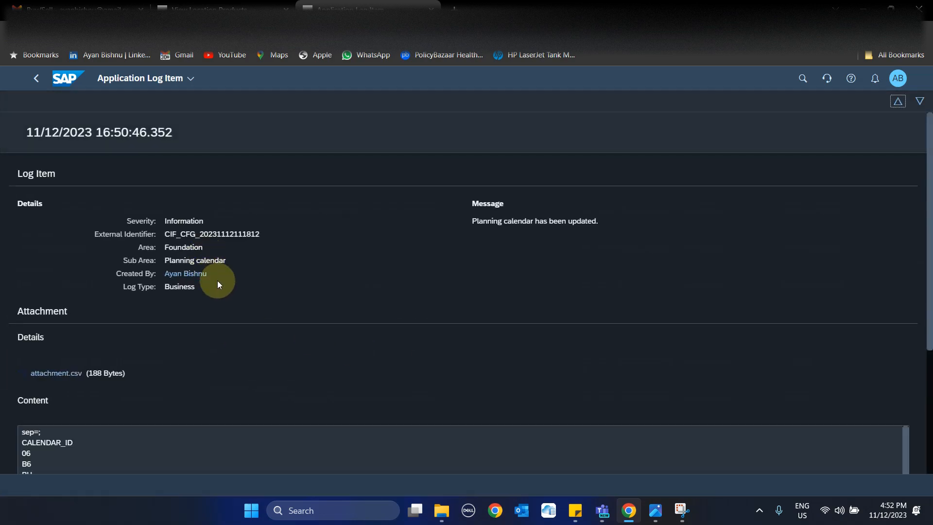
scroll(370, 229, down, 3)
scroll(88, 333, down, 10)
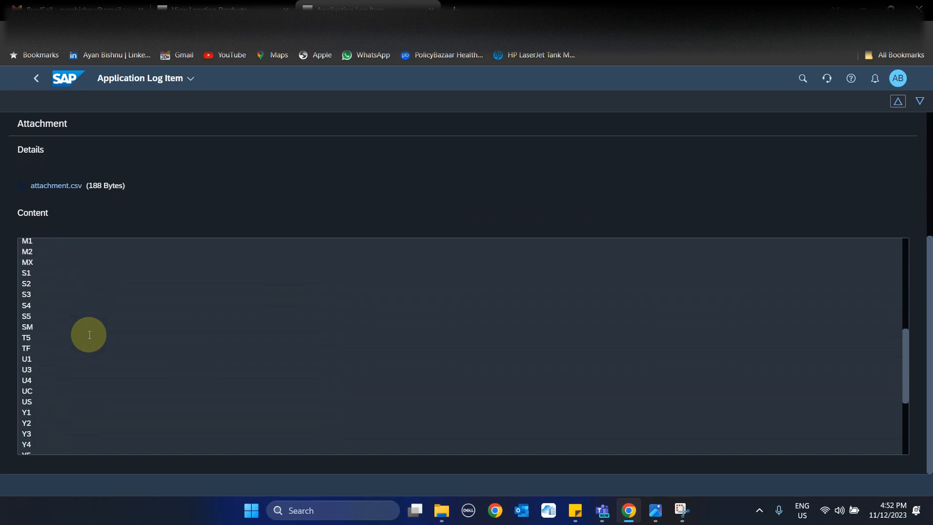
scroll(79, 417, up, 10)
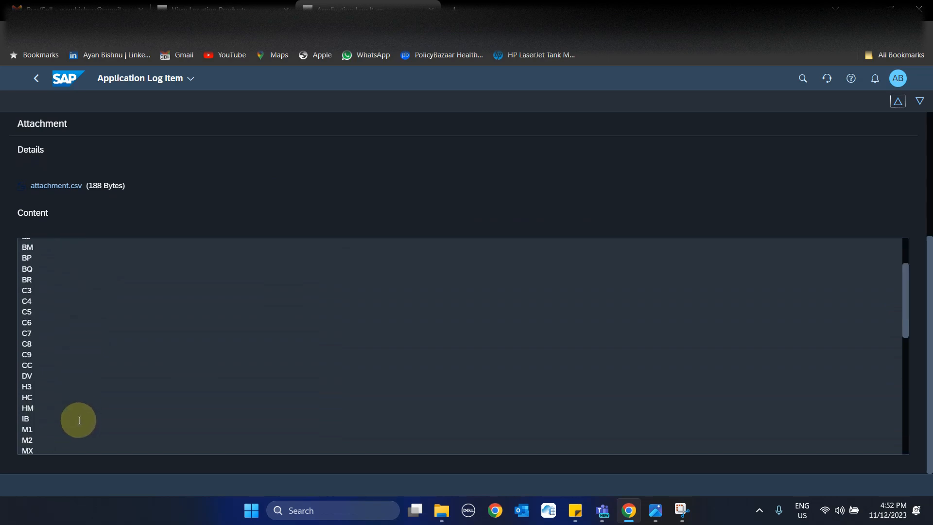
scroll(355, 220, up, 3)
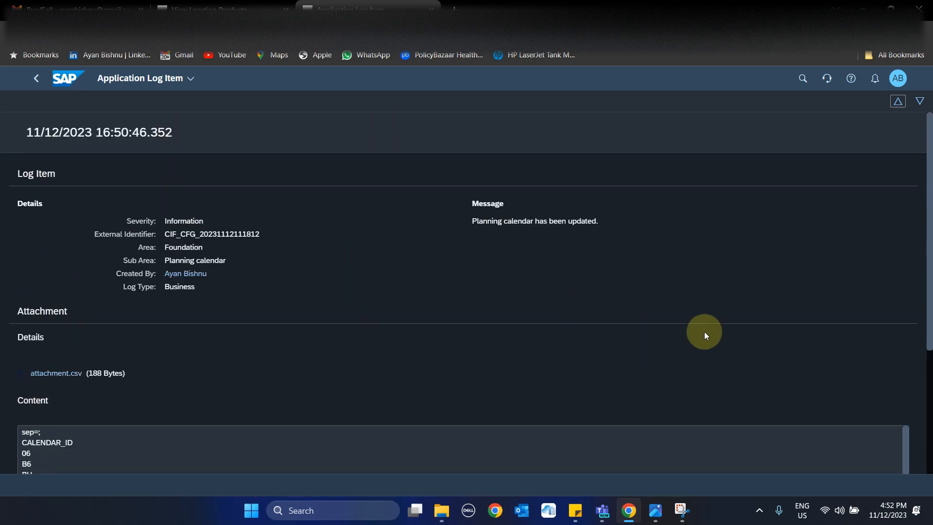
click(64, 78)
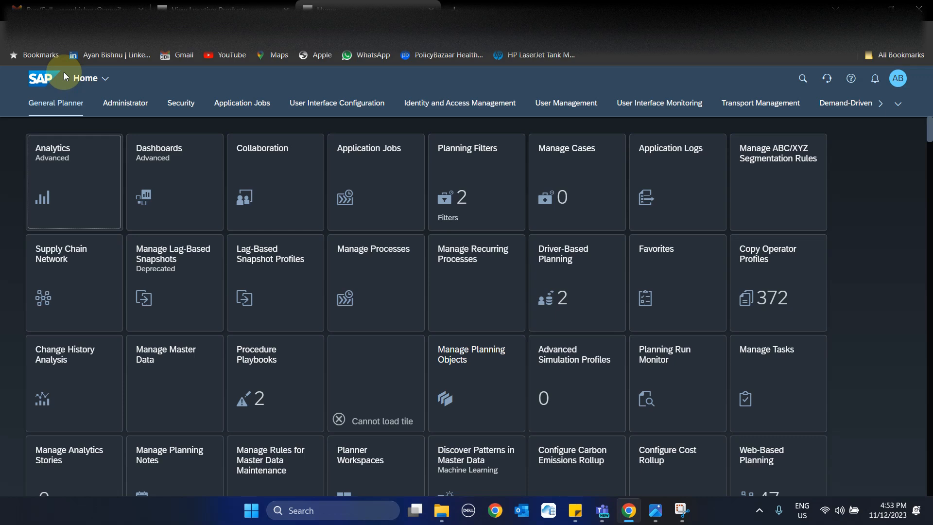
click(656, 514)
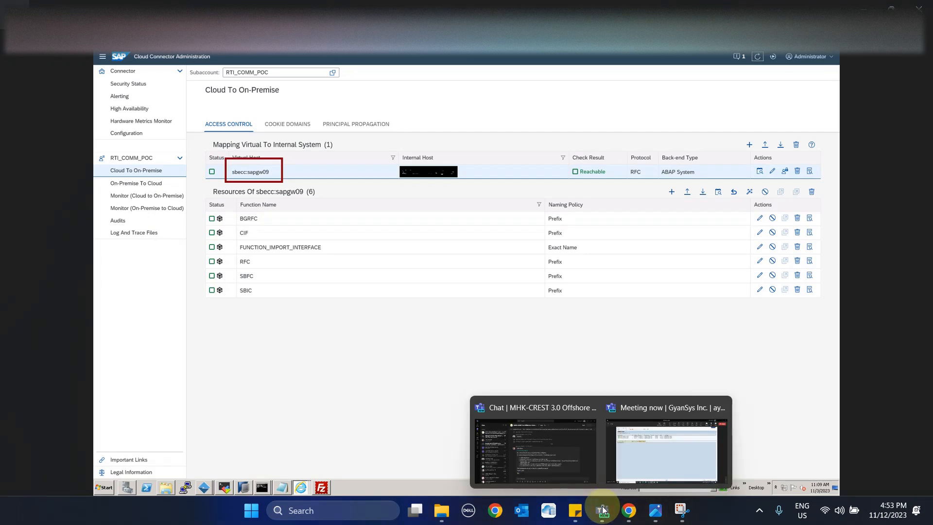
click(630, 511)
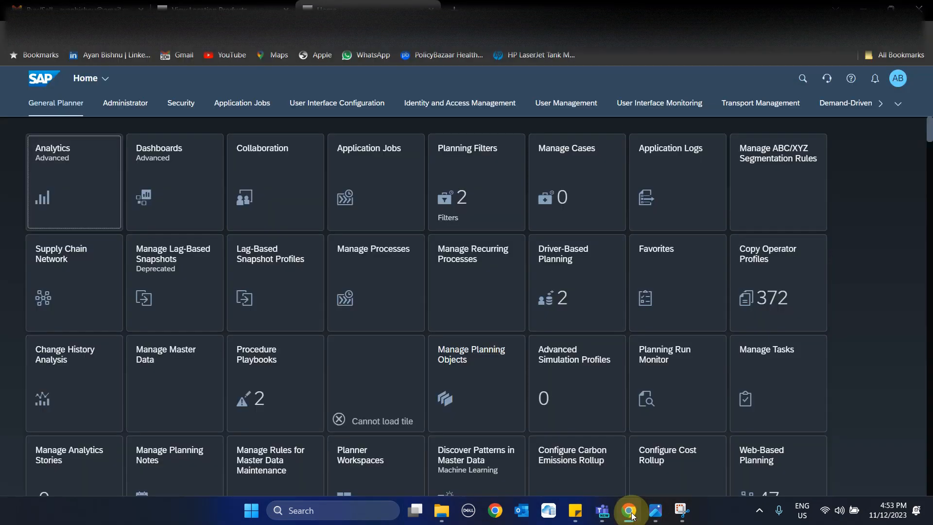
click(760, 513)
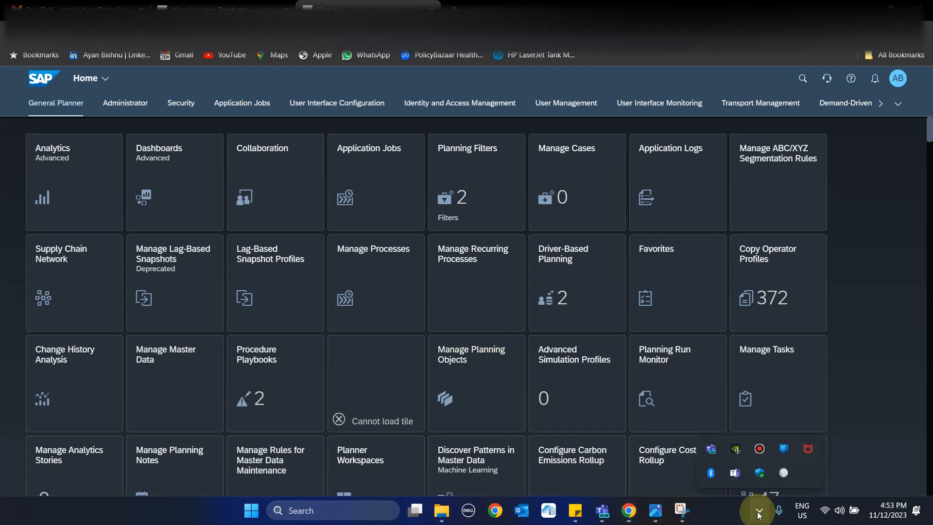
click(757, 453)
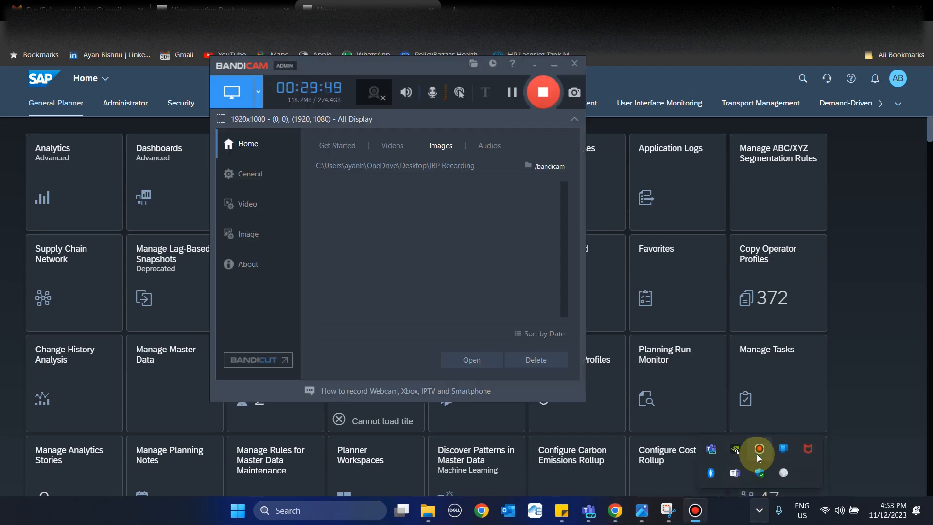